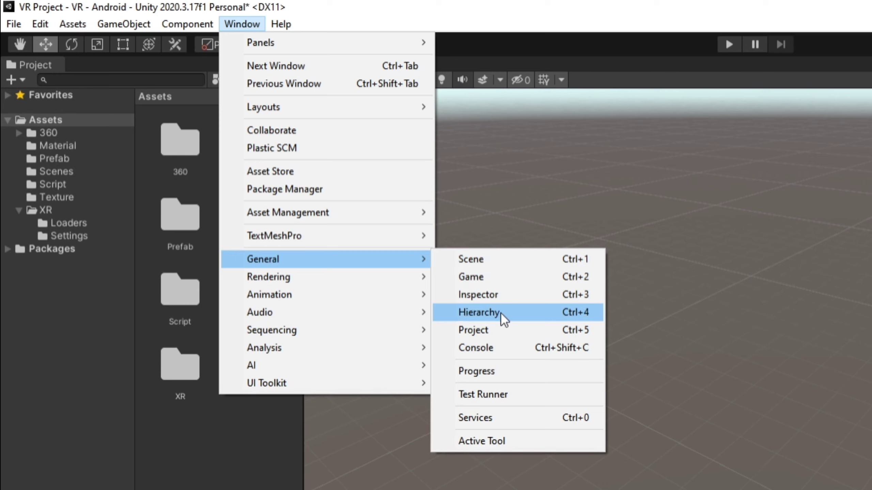
# Step: Open the Hierarchy window, dock it between the Scene view and the Inspector, and widen it
pyautogui.click(508, 312)
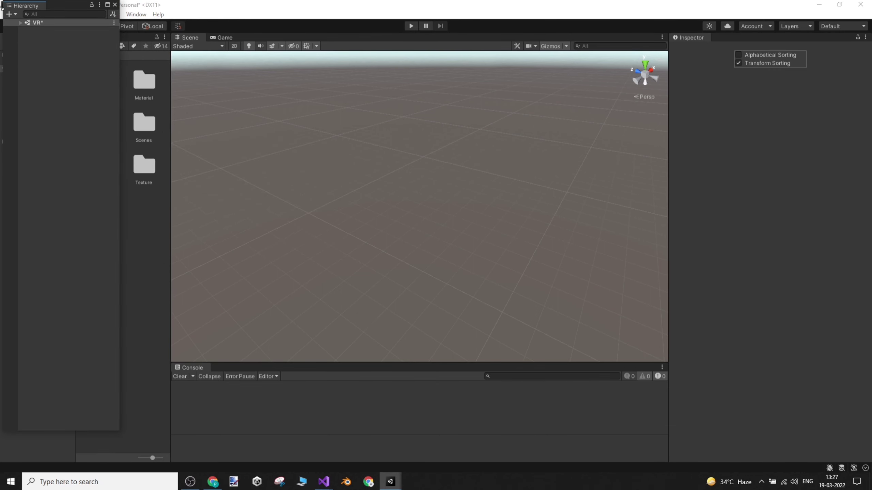
pyautogui.moveTo(21, 9); pyautogui.dragTo(673, 165)
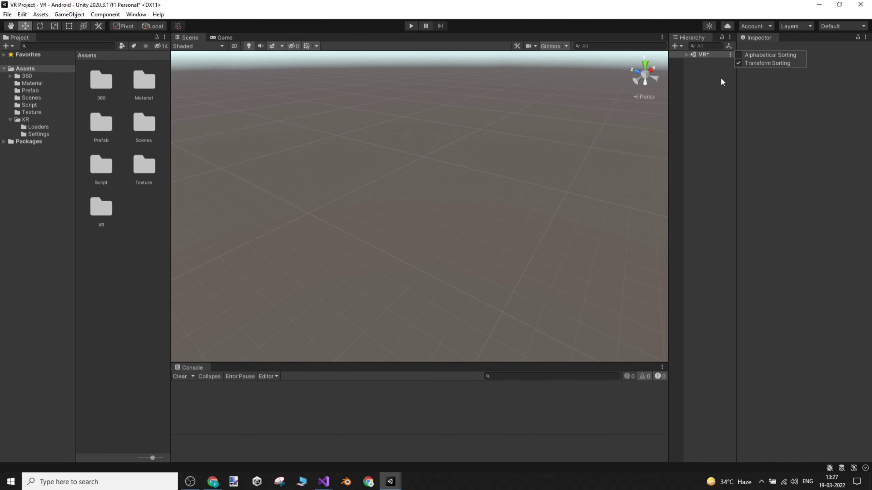
pyautogui.click(730, 45)
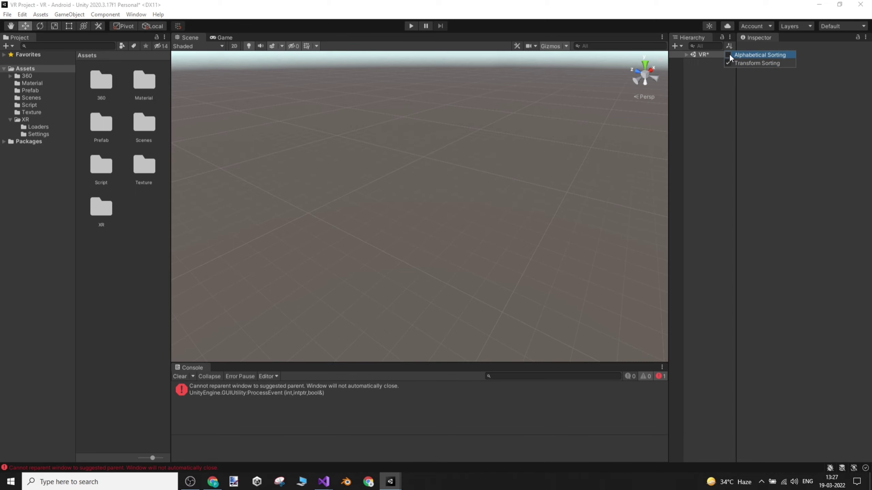
pyautogui.click(727, 64)
pyautogui.moveTo(668, 91); pyautogui.dragTo(589, 93)
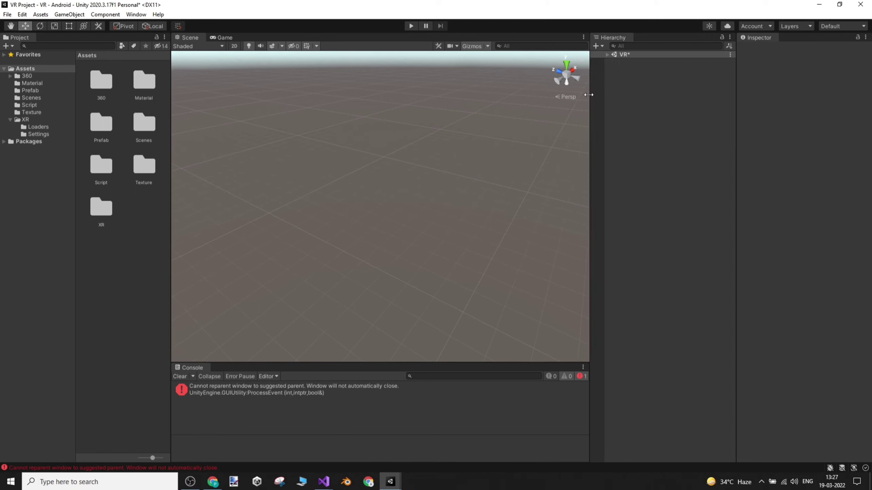
# Step: Clear the console messages and widen the Hierarchy panel slightly further toward the Scene view
pyautogui.click(180, 376)
pyautogui.hotkey('ctrl', '4')
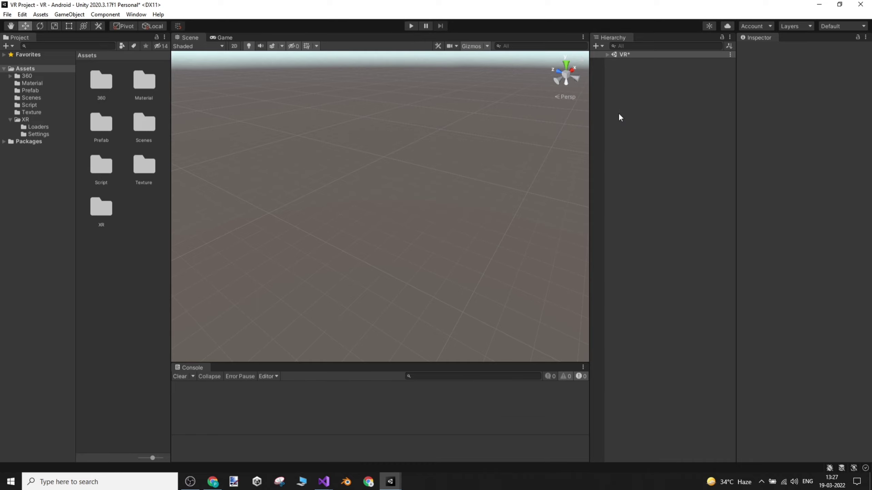
pyautogui.moveTo(590, 101)
pyautogui.mouseDown()
pyautogui.moveTo(555, 101)
pyautogui.moveTo(589, 103)
pyautogui.mouseUp()
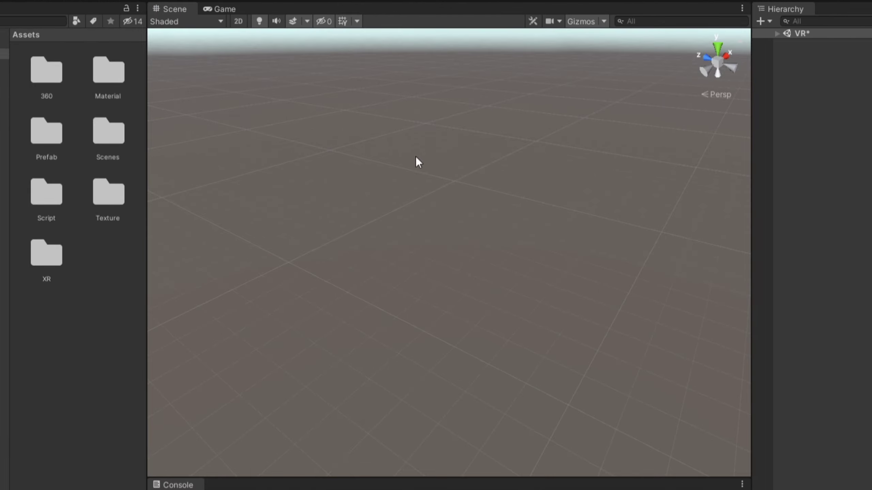
pyautogui.moveTo(416, 157); pyautogui.dragTo(309, 177, button='right')
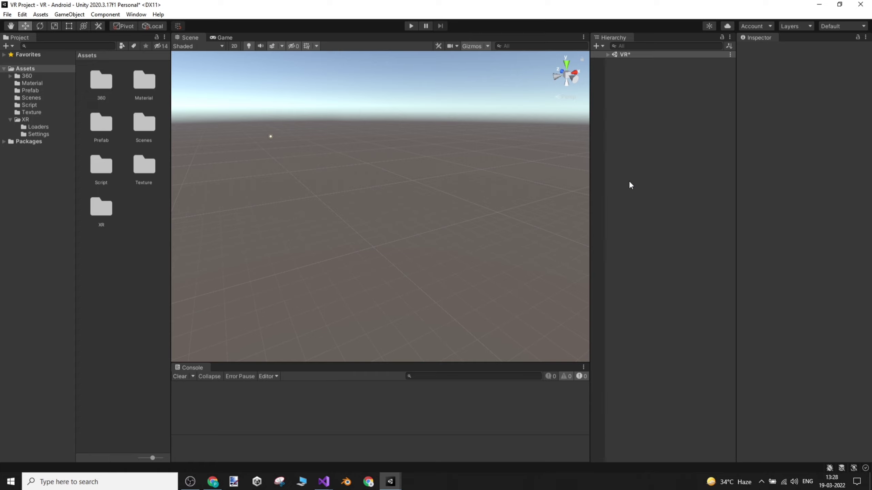
pyautogui.moveTo(590, 165); pyautogui.dragTo(567, 165)
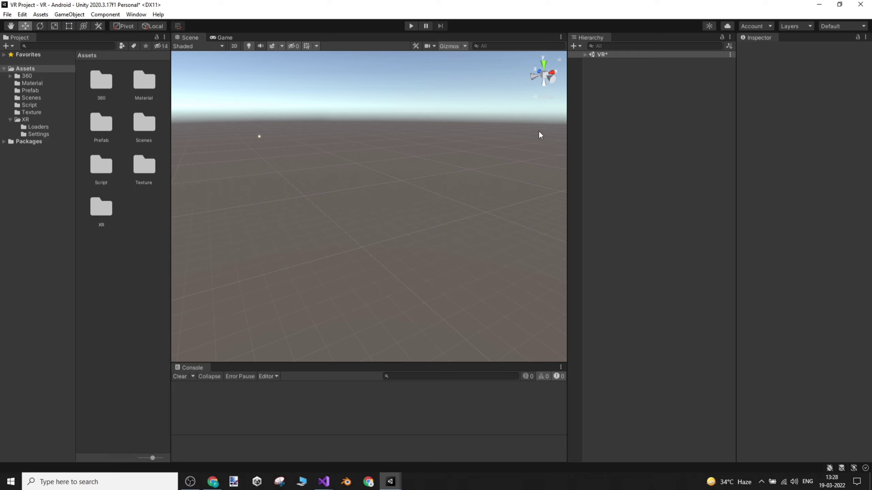
pyautogui.moveTo(735, 110); pyautogui.dragTo(732, 113)
pyautogui.moveTo(566, 124)
pyautogui.mouseDown()
pyautogui.moveTo(584, 121)
pyautogui.moveTo(568, 127)
pyautogui.mouseUp()
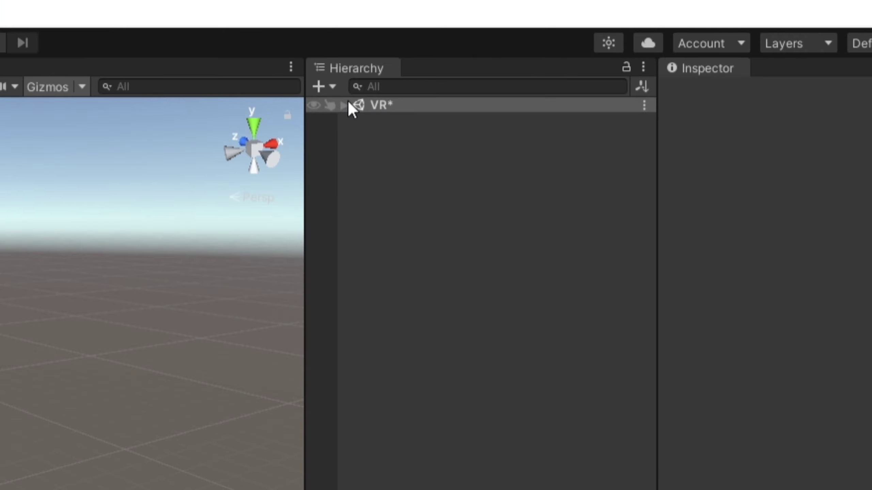
# Step: Expand the VR scene in the Hierarchy and inspect the properties of its Directional Light and Main Camera
pyautogui.click(587, 54)
pyautogui.click(419, 121)
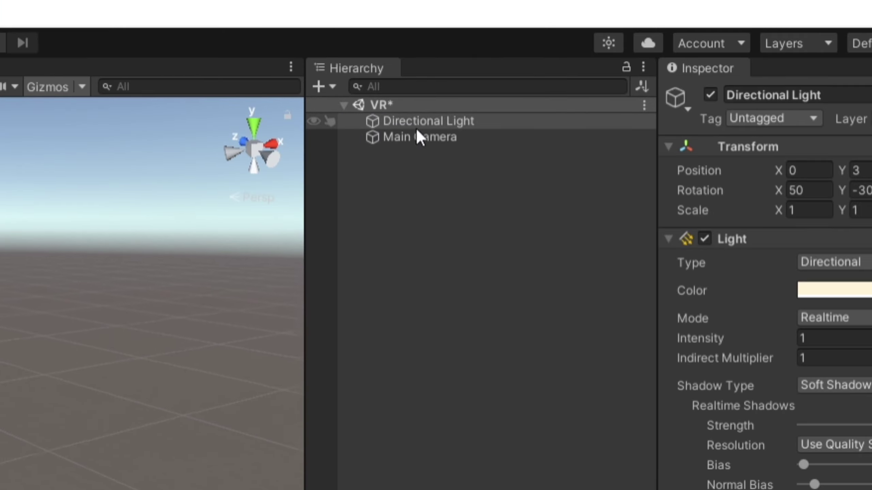
pyautogui.click(417, 135)
pyautogui.click(425, 121)
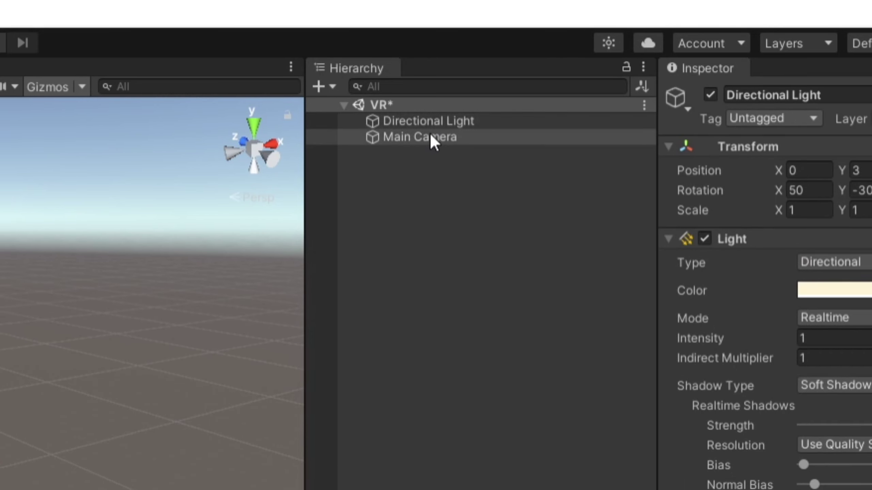
pyautogui.click(429, 136)
pyautogui.click(430, 124)
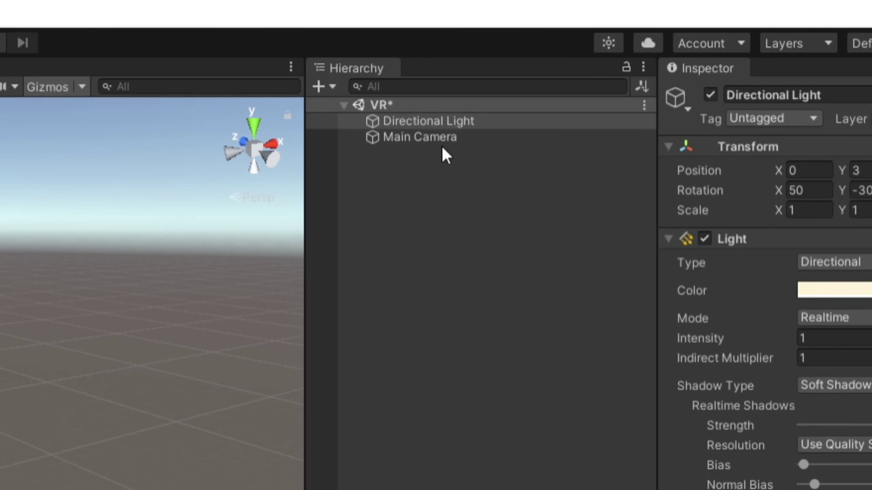
pyautogui.click(444, 139)
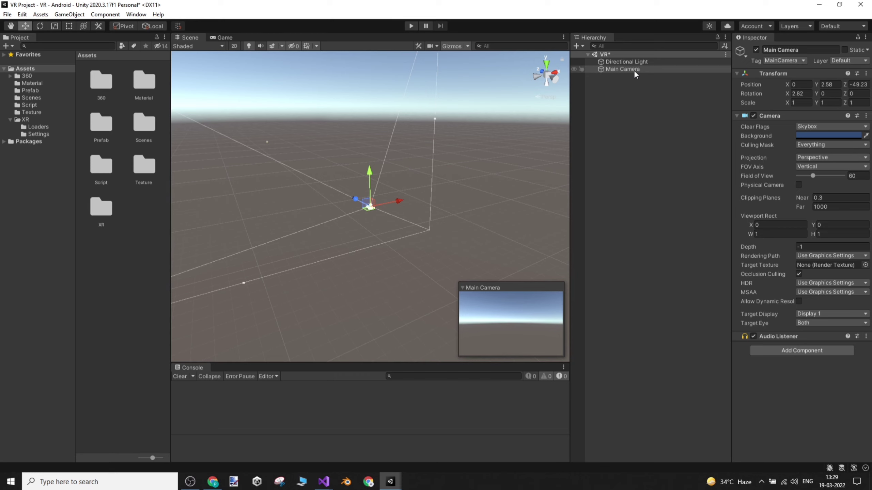
# Step: Delete the Main Camera from the VR scene
pyautogui.click(631, 92)
pyautogui.click(628, 71)
pyautogui.rightClick(624, 70)
pyautogui.click(603, 90)
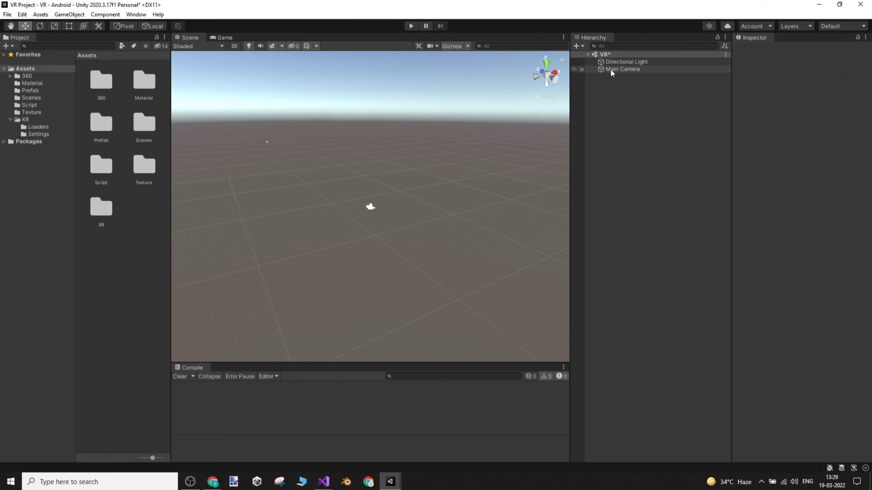
pyautogui.click(611, 68)
pyautogui.rightClick(455, 112)
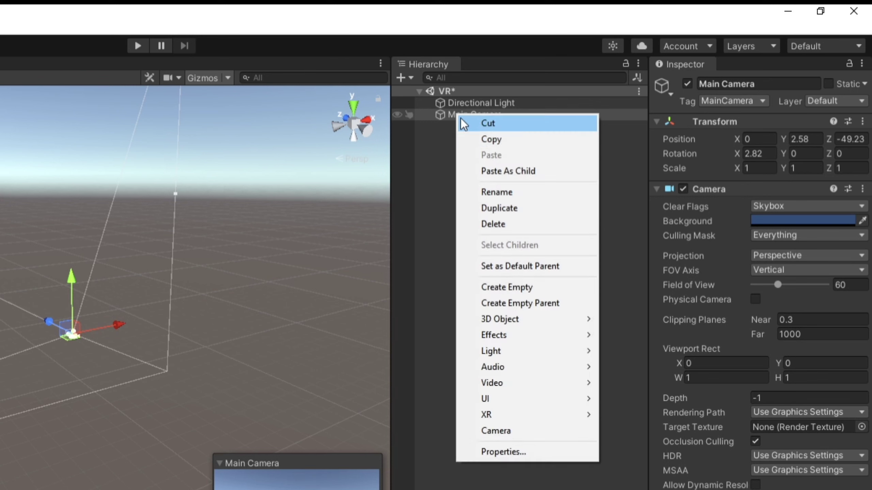
pyautogui.click(508, 225)
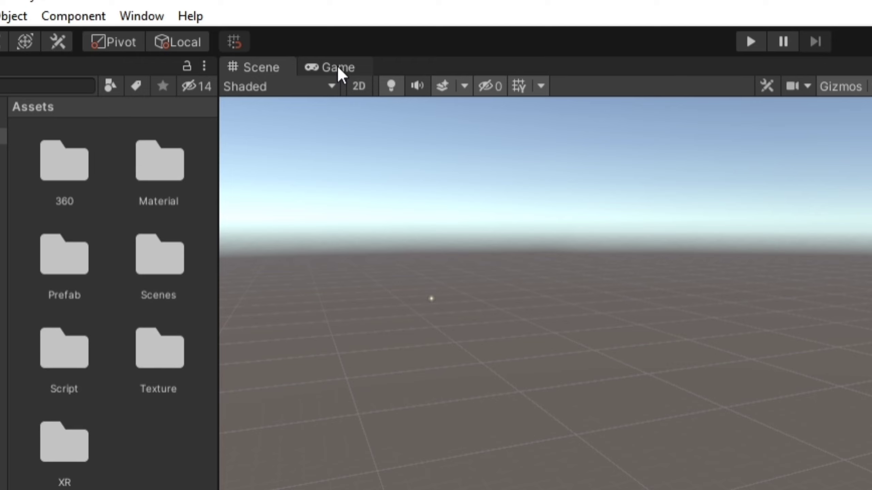
# Step: Undock the Game view, place it side by side with the Scene view, and adjust the panel widths
pyautogui.click(222, 38)
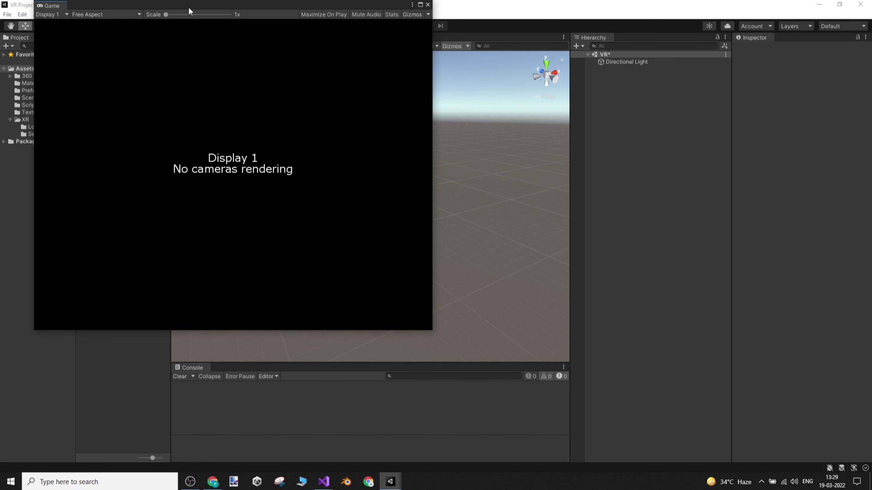
pyautogui.moveTo(189, 6); pyautogui.dragTo(271, 66)
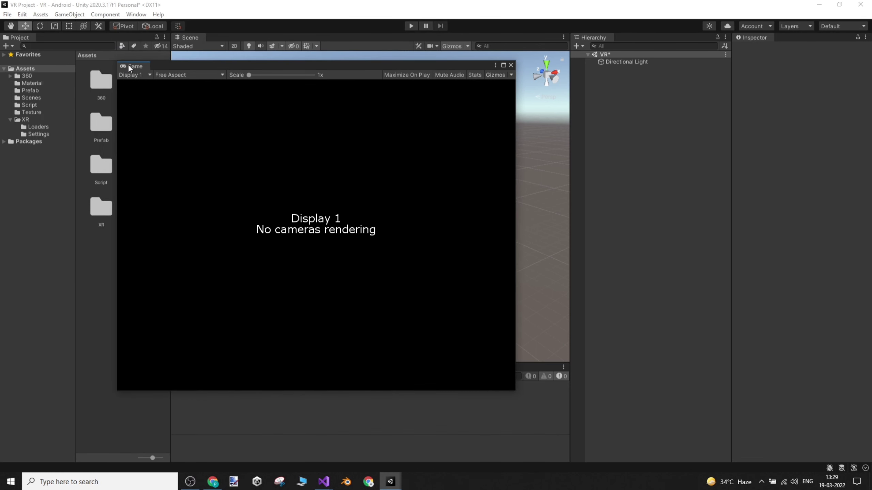
pyautogui.moveTo(128, 64); pyautogui.dragTo(107, 90)
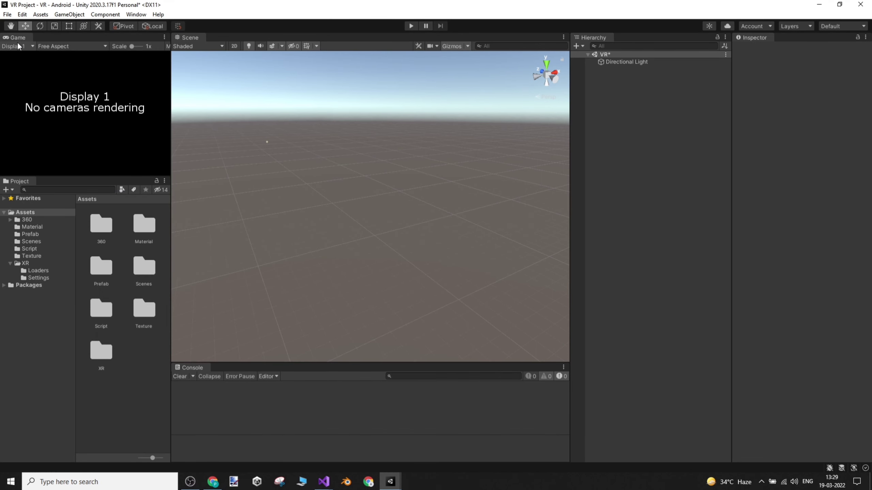
pyautogui.moveTo(17, 37); pyautogui.dragTo(396, 164)
pyautogui.moveTo(570, 149); pyautogui.dragTo(602, 156)
pyautogui.moveTo(414, 146); pyautogui.dragTo(382, 147)
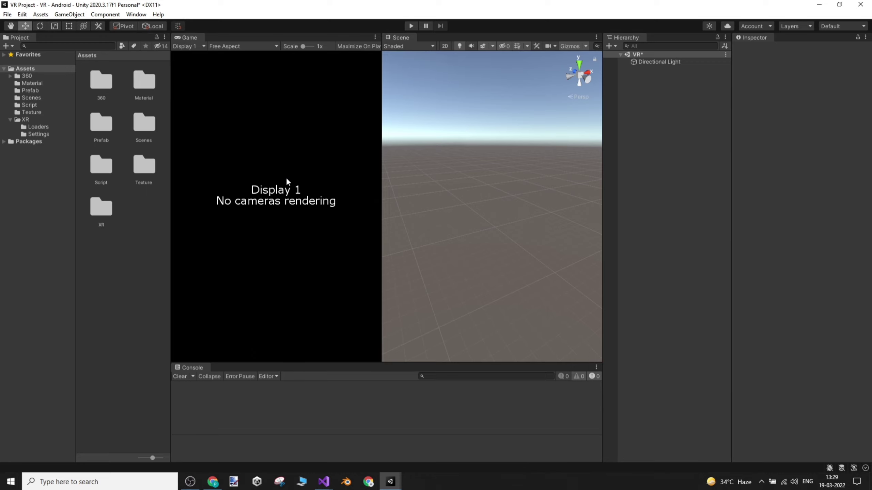
pyautogui.moveTo(603, 126); pyautogui.dragTo(586, 106)
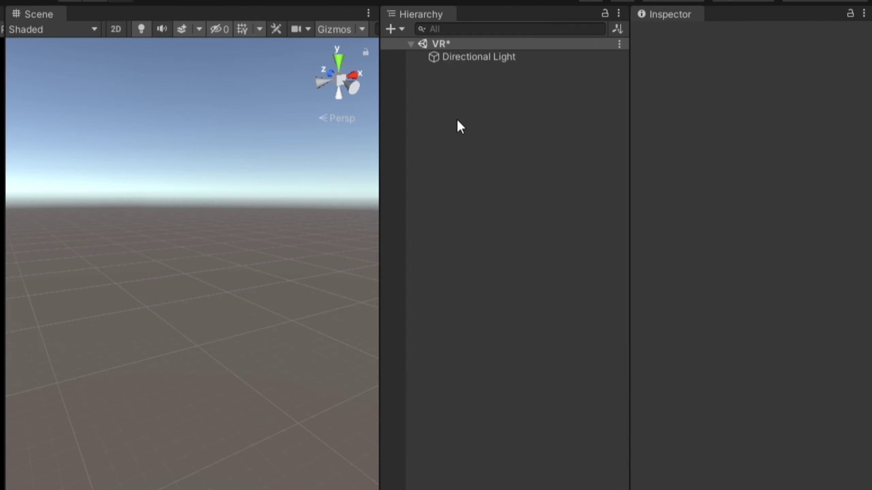
# Step: Add a new Camera object to the VR scene
pyautogui.rightClick(633, 98)
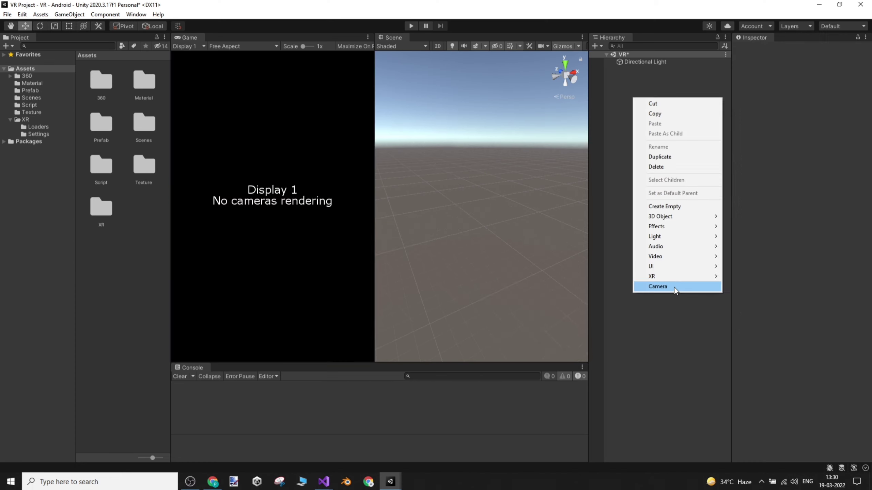
pyautogui.click(590, 227)
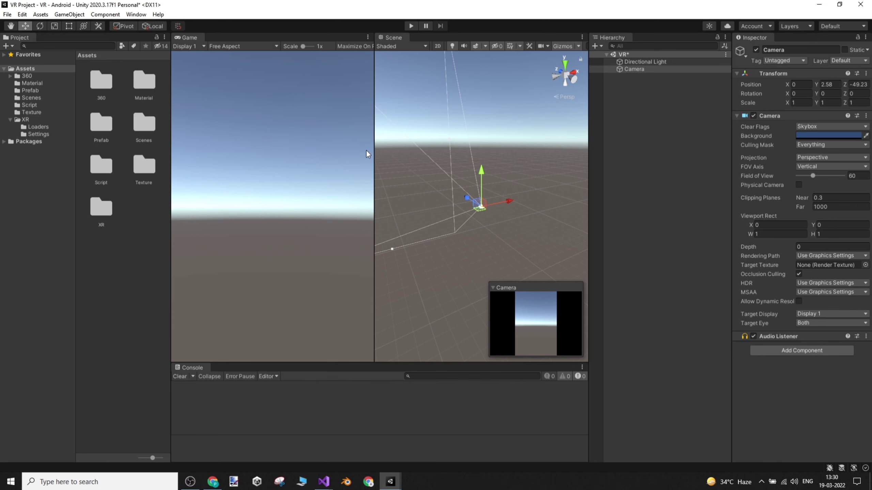
# Step: Delete the Directional Light from the VR scene and look around the unlit scene
pyautogui.click(669, 62)
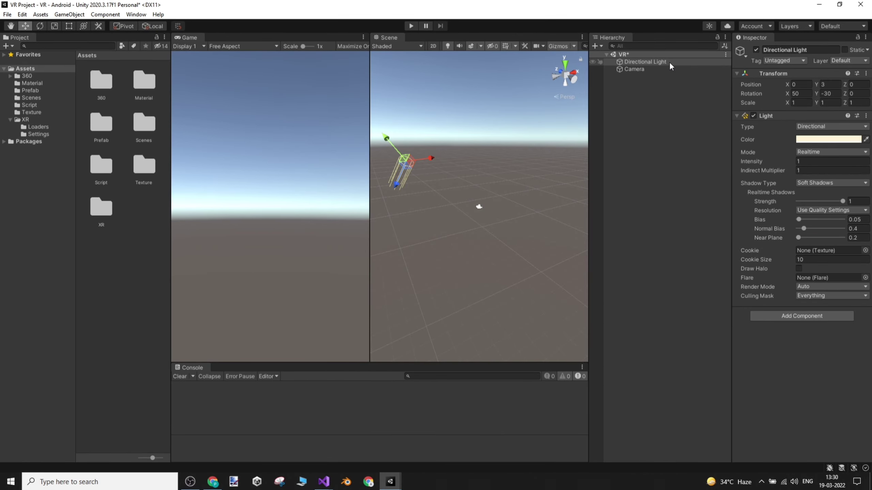
pyautogui.rightClick(670, 66)
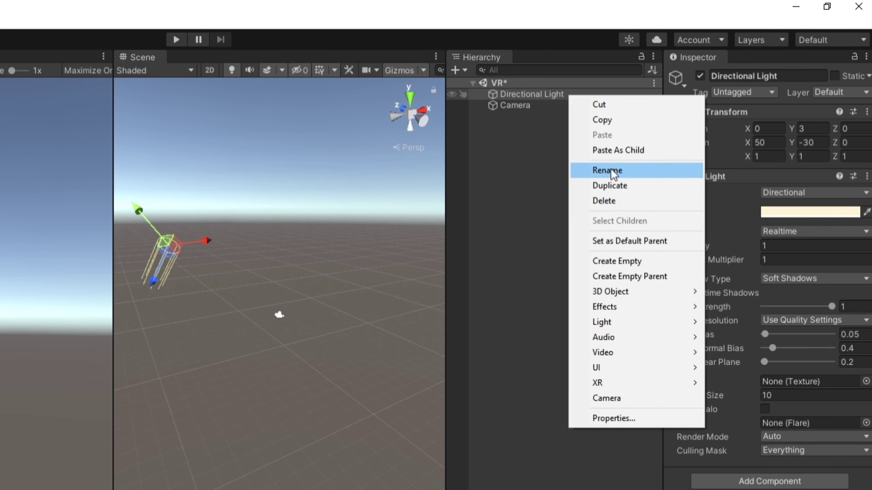
pyautogui.click(617, 200)
pyautogui.keyDown('alt'); pyautogui.moveTo(500, 152); pyautogui.dragTo(463, 159); pyautogui.keyUp('alt')
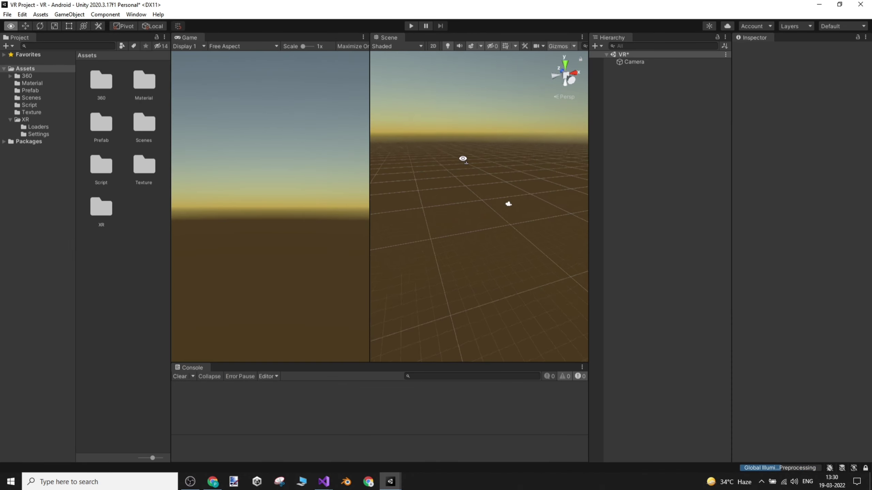
pyautogui.moveTo(463, 158); pyautogui.dragTo(436, 158, button='right')
# Step: Dock the Game view back in the same panel group as the Scene view and bring the Scene view to the front
pyautogui.moveTo(188, 38); pyautogui.dragTo(195, 47)
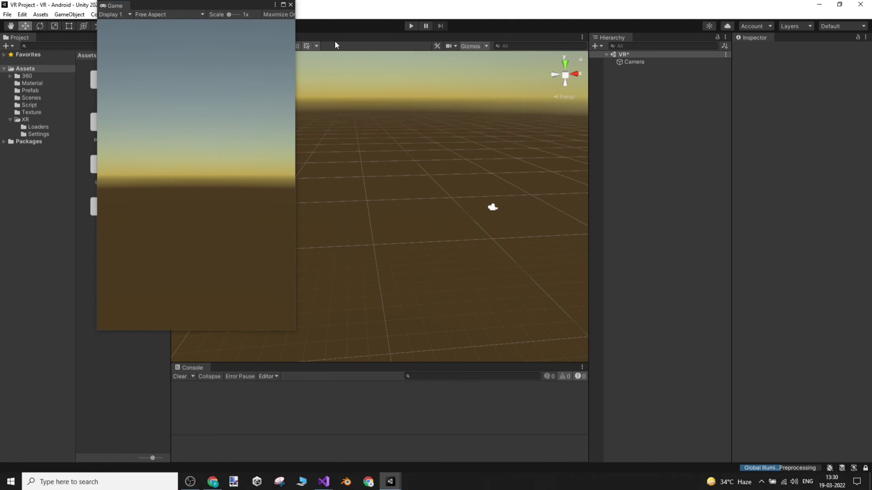
pyautogui.moveTo(113, 5); pyautogui.dragTo(412, 156)
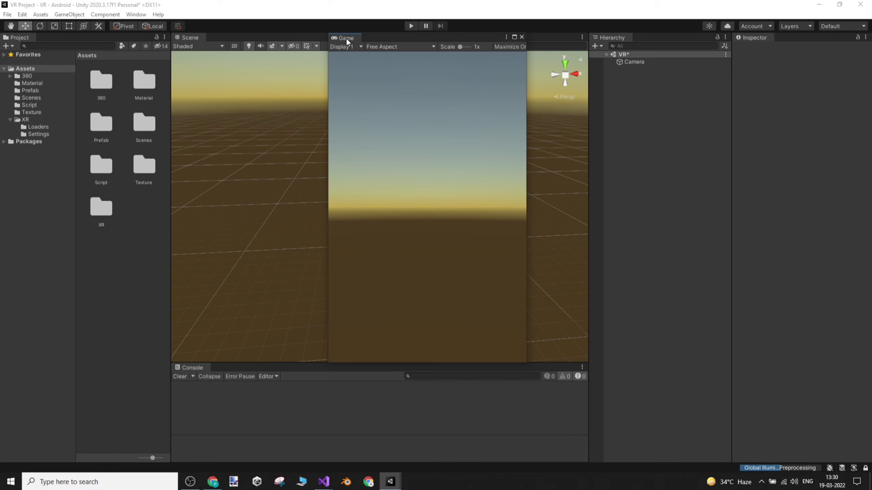
pyautogui.moveTo(346, 38); pyautogui.dragTo(223, 35)
pyautogui.click(191, 39)
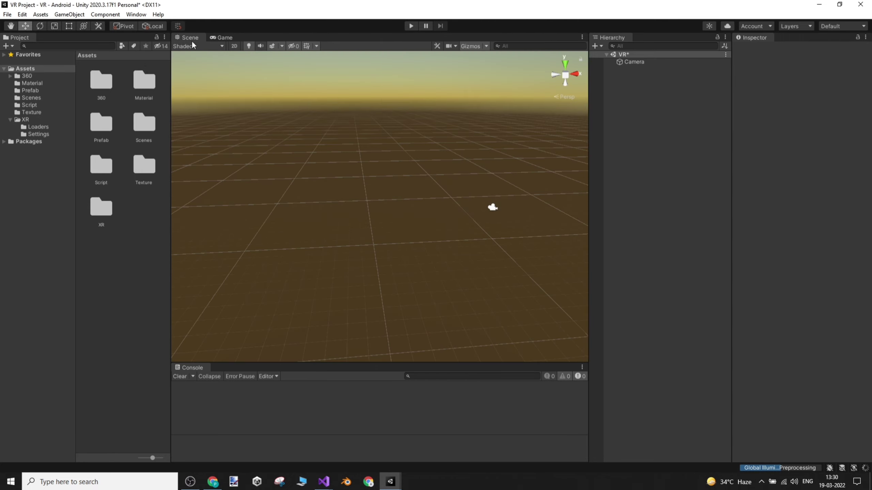
# Step: Add a new Directional Light to the VR scene and deselect it
pyautogui.moveTo(399, 168); pyautogui.dragTo(180, 131, button='right')
pyautogui.rightClick(628, 86)
pyautogui.click(619, 88)
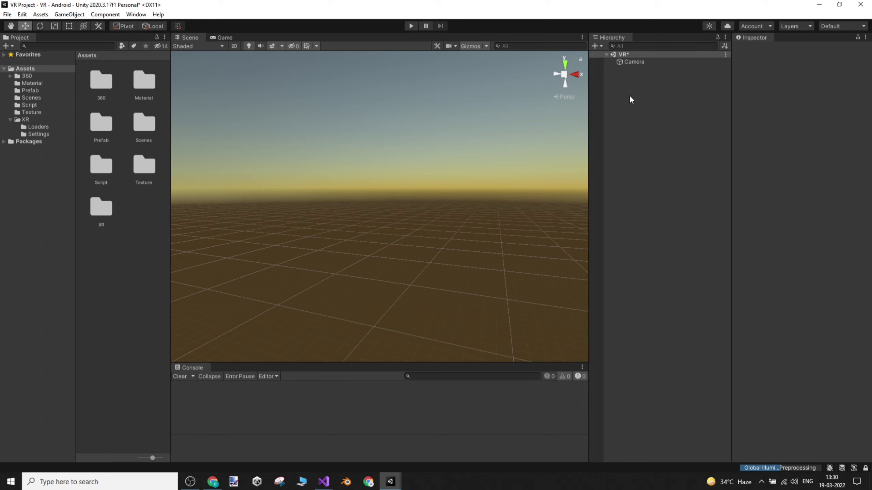
pyautogui.rightClick(630, 96)
pyautogui.click(618, 85)
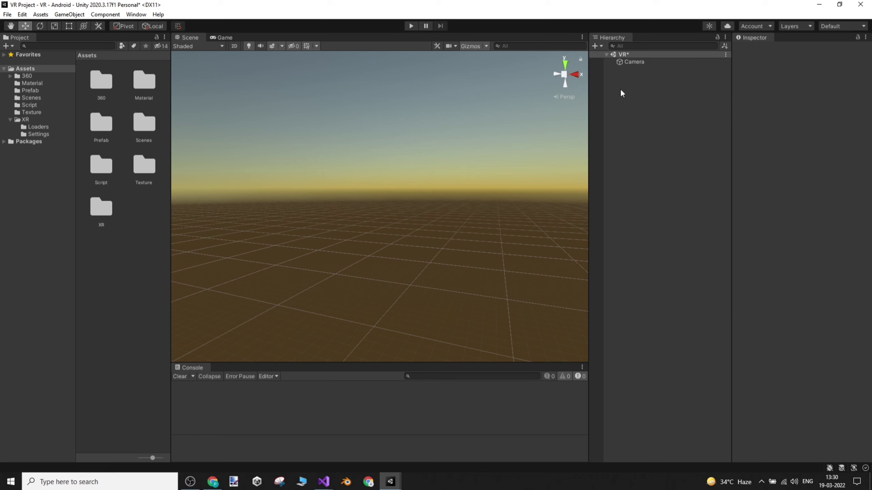
pyautogui.rightClick(621, 90)
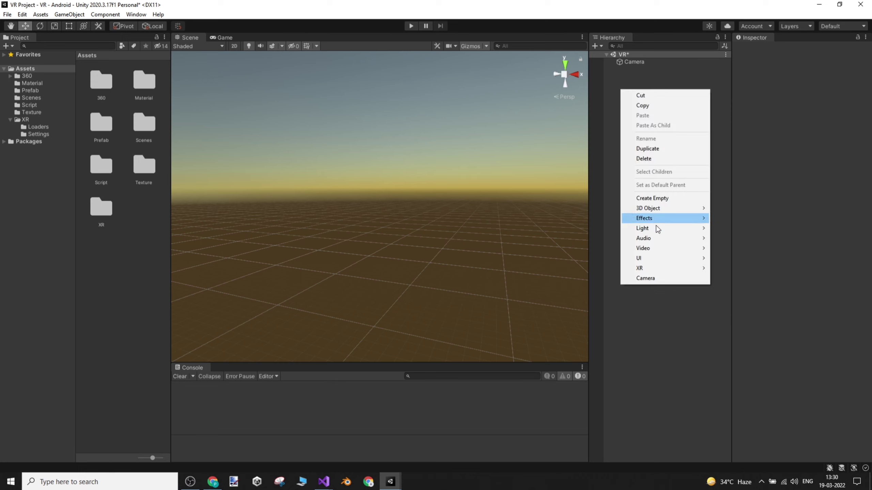
pyautogui.moveTo(656, 230)
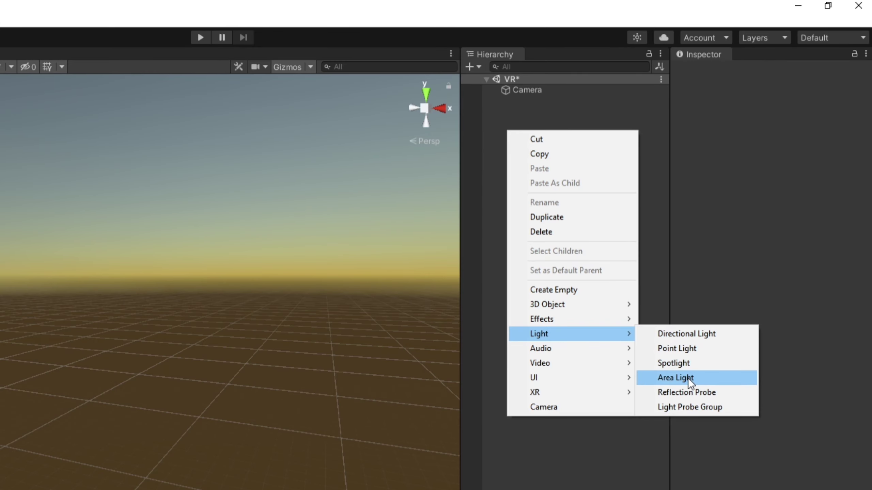
pyautogui.click(689, 332)
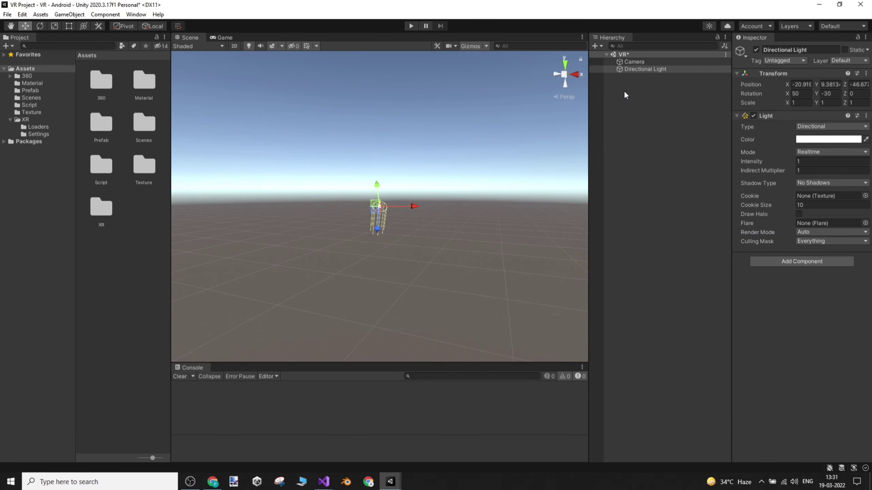
pyautogui.moveTo(430, 203); pyautogui.dragTo(562, 142, button='right')
pyautogui.click(646, 102)
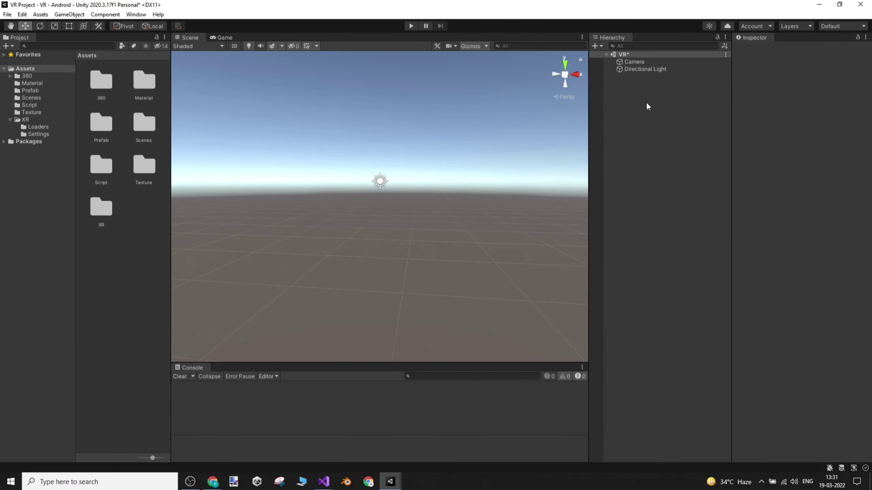
# Step: Place the Room_one prefab from the Assets Prefab folder into the VR scene
pyautogui.moveTo(588, 117); pyautogui.dragTo(581, 117)
pyautogui.moveTo(444, 161)
pyautogui.mouseDown(button='right')
pyautogui.moveTo(431, 180)
pyautogui.moveTo(431, 160)
pyautogui.mouseUp(button='right')
pyautogui.keyDown('alt'); pyautogui.moveTo(431, 160); pyautogui.dragTo(205, 172); pyautogui.keyUp('alt')
pyautogui.press('s')
pyautogui.moveTo(425, 133); pyautogui.dragTo(433, 152, button='right')
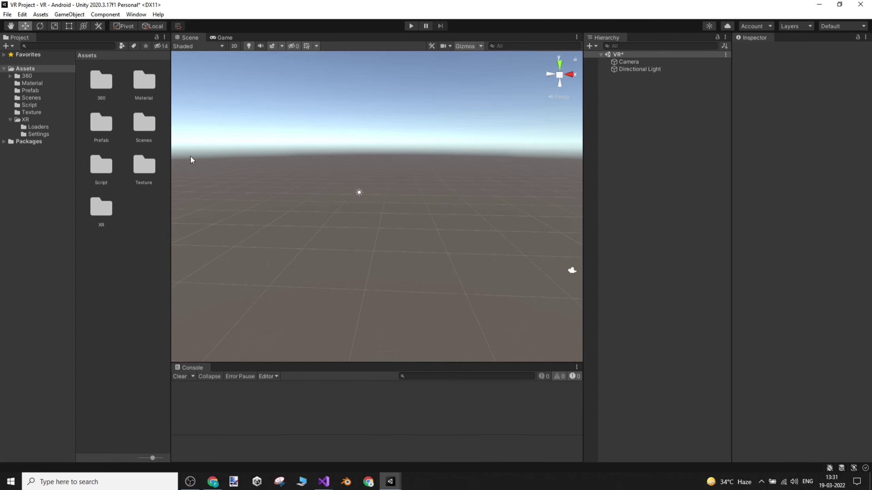
pyautogui.doubleClick(101, 124)
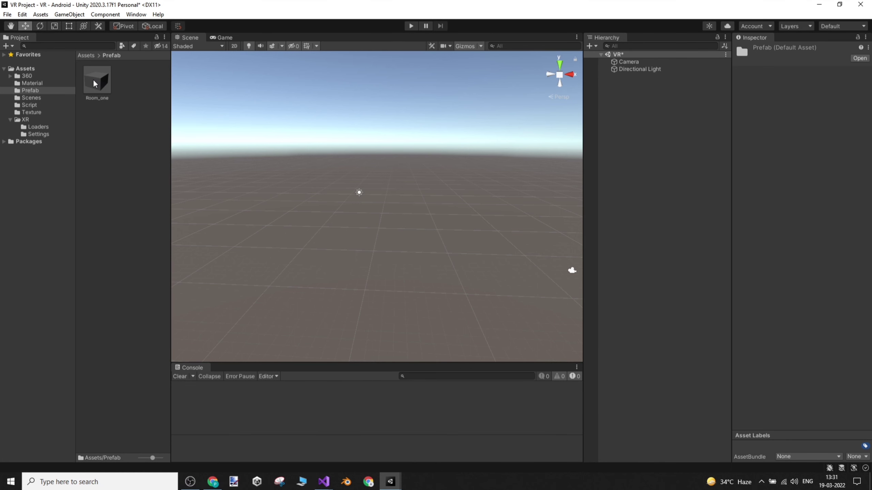
pyautogui.moveTo(95, 84); pyautogui.dragTo(307, 131)
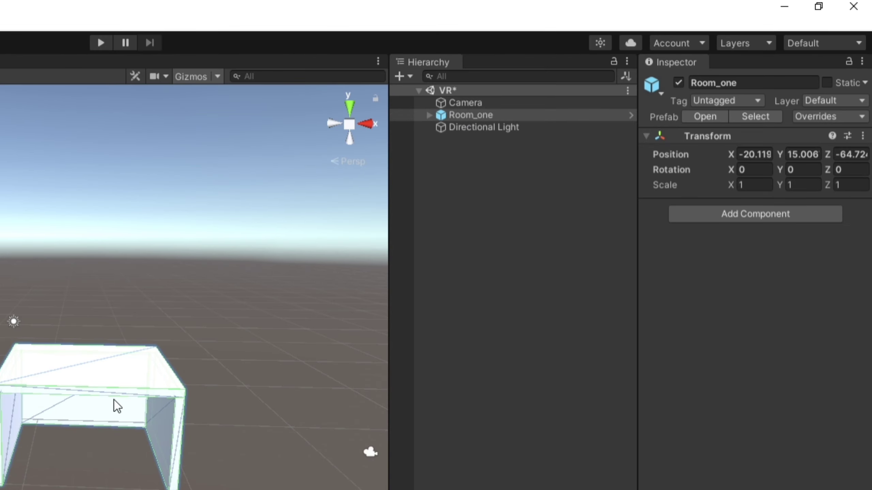
# Step: Inspect the roof piece of Room_one and its parent object, collapse the parent's child list and clear the selection
pyautogui.click(113, 379)
pyautogui.moveTo(182, 388); pyautogui.dragTo(233, 390, button='right')
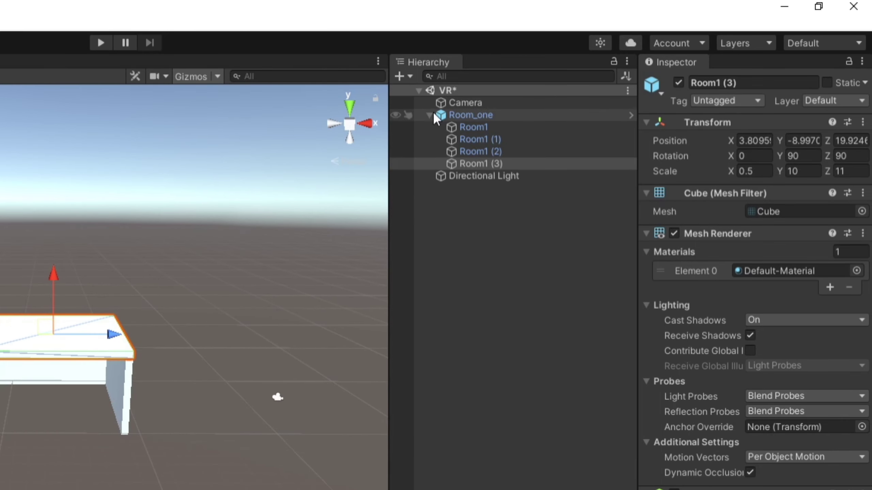
pyautogui.click(429, 115)
pyautogui.click(461, 115)
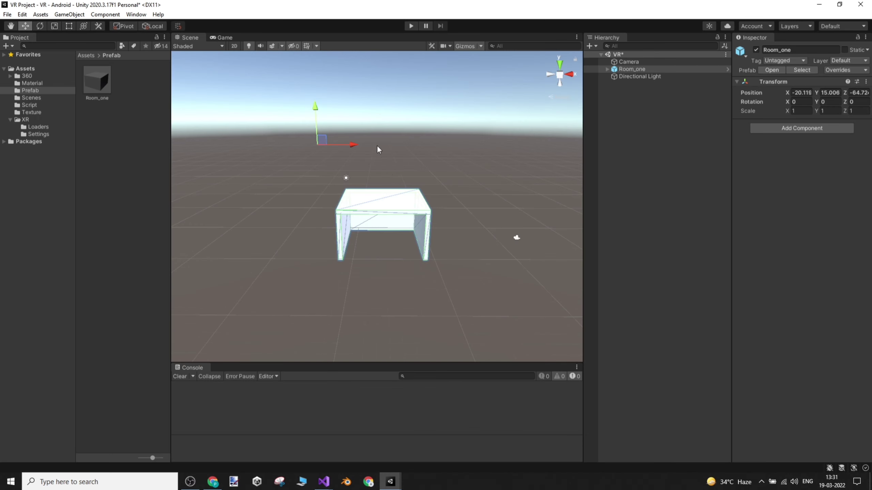
pyautogui.click(629, 118)
# Step: Delete the Room_one object from the VR scene
pyautogui.click(625, 69)
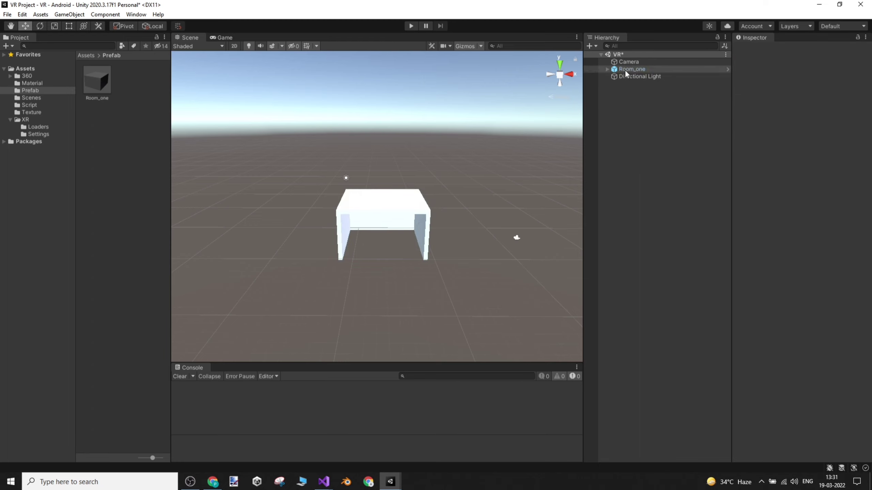
pyautogui.click(629, 73)
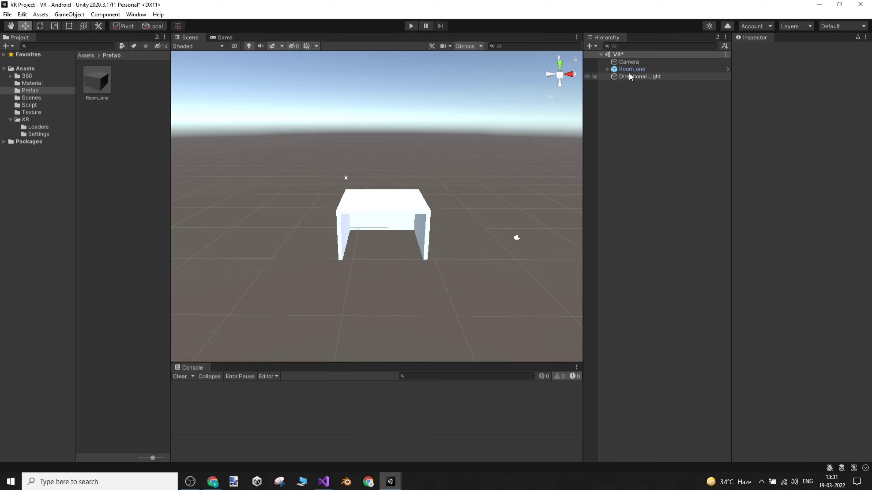
pyautogui.click(628, 69)
pyautogui.rightClick(628, 69)
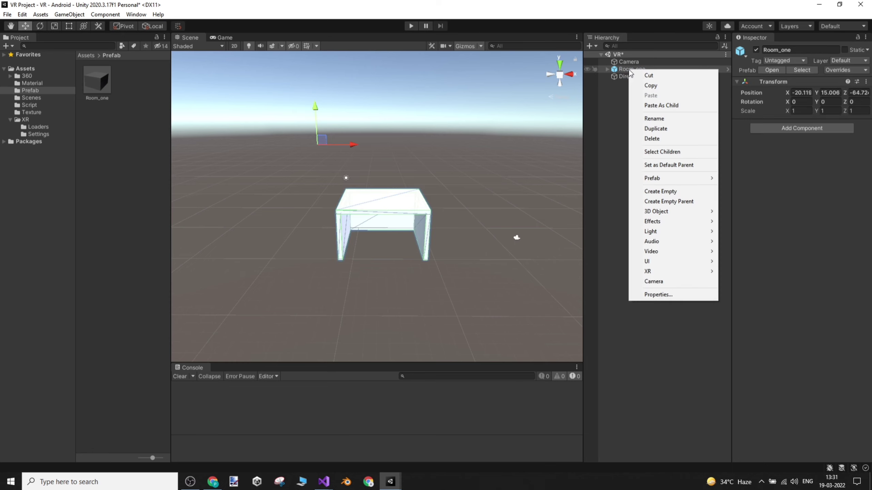
pyautogui.click(662, 139)
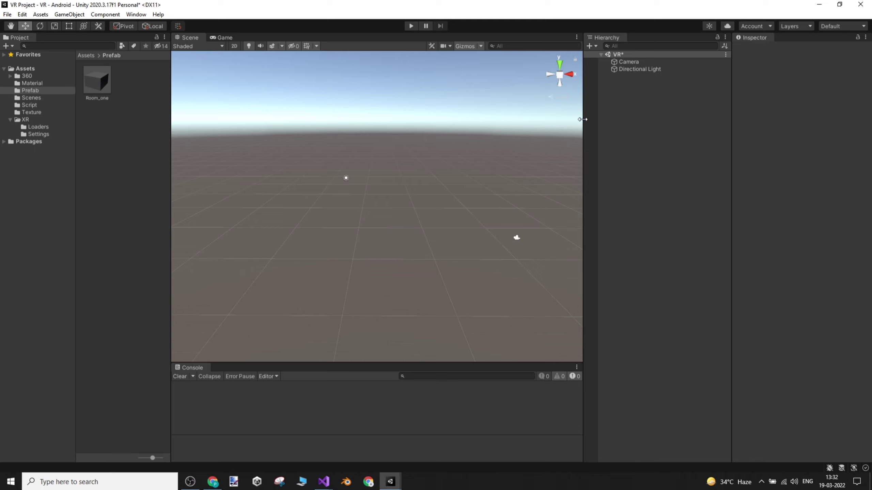
# Step: Widen the Hierarchy window and review the object types it can create, including the Light types
pyautogui.moveTo(583, 118); pyautogui.dragTo(563, 124)
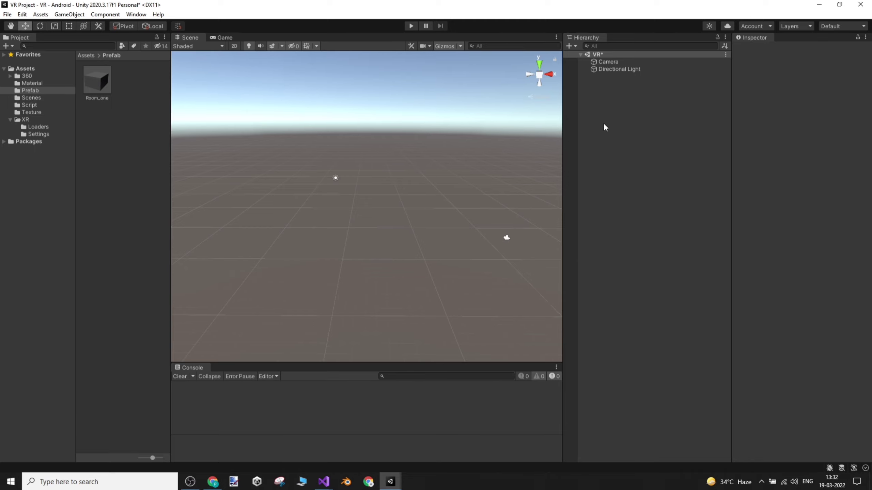
pyautogui.rightClick(622, 114)
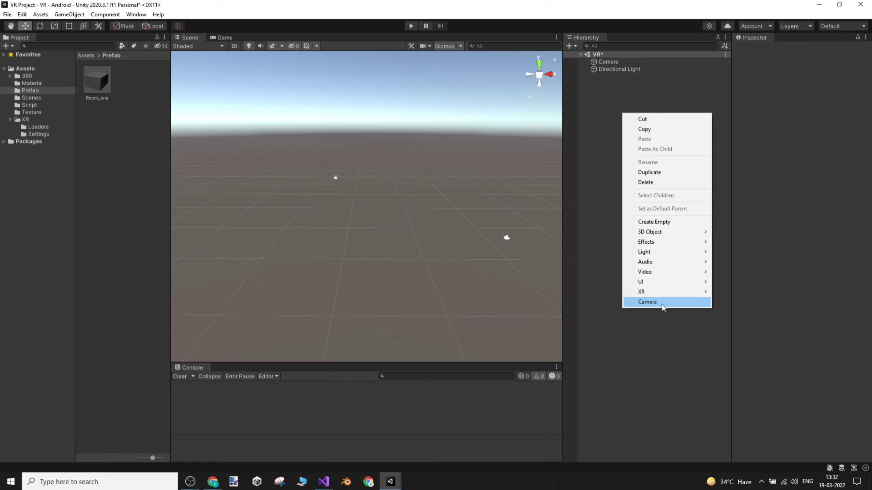
pyautogui.moveTo(676, 251)
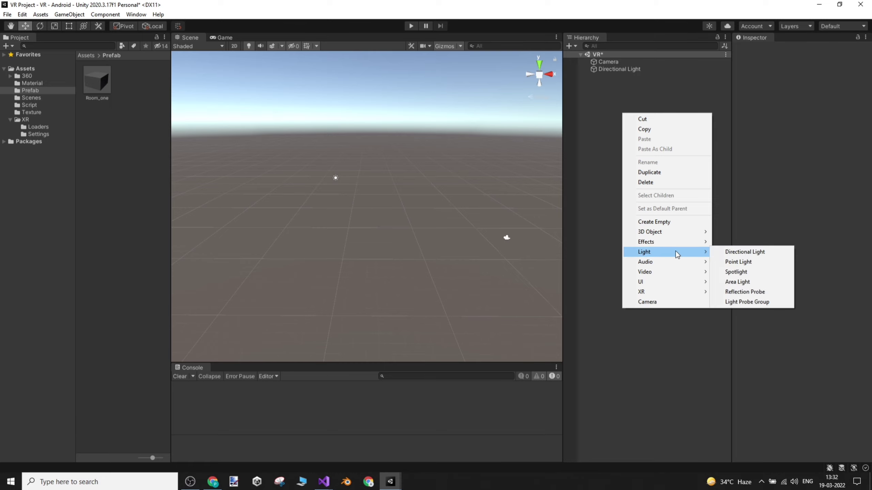
pyautogui.click(652, 341)
# Step: Add a 3D Cube object to the VR scene
pyautogui.rightClick(613, 128)
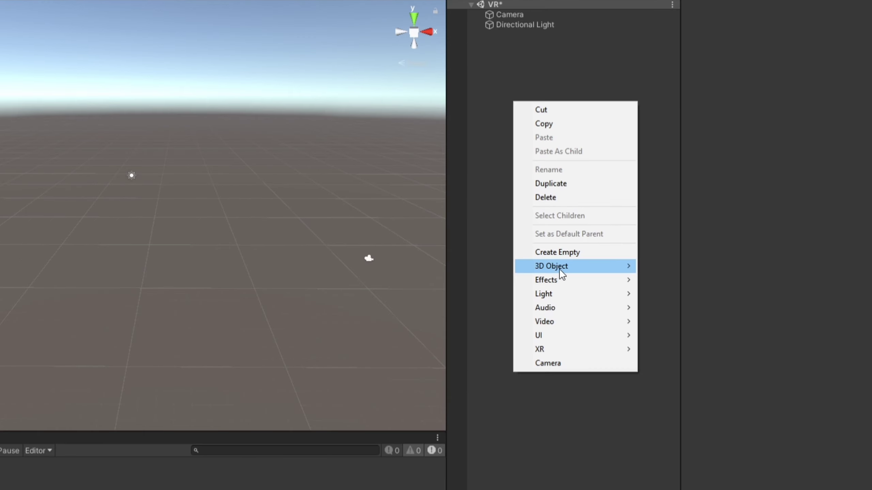
pyautogui.moveTo(568, 268)
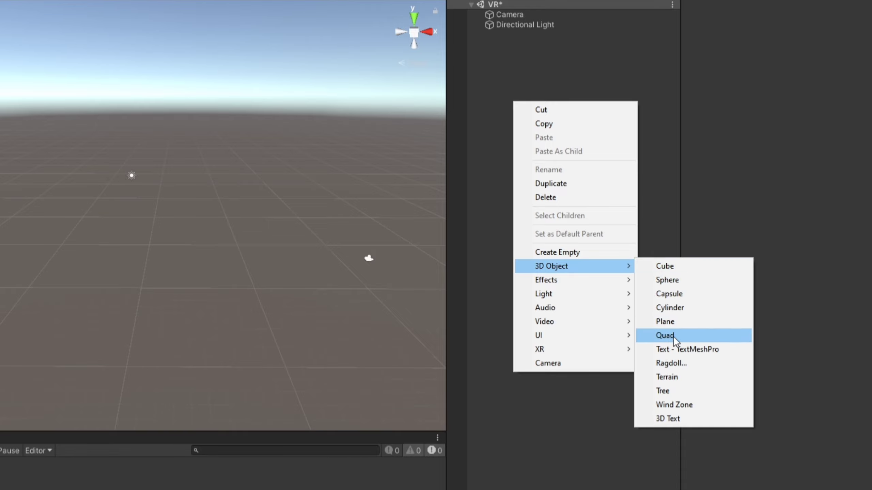
pyautogui.click(673, 266)
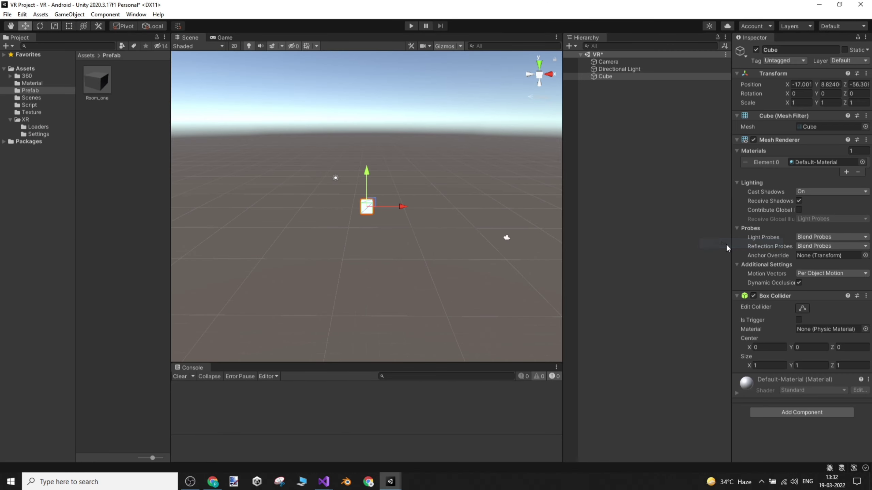
# Step: Focus the Scene view on the new Cube and examine it from an angle
pyautogui.click(606, 84)
pyautogui.click(608, 78)
pyautogui.doubleClick(609, 77)
pyautogui.moveTo(378, 219); pyautogui.dragTo(515, 199, button='right')
pyautogui.press('s')
pyautogui.press('d')
pyautogui.press('a')
pyautogui.press('d')
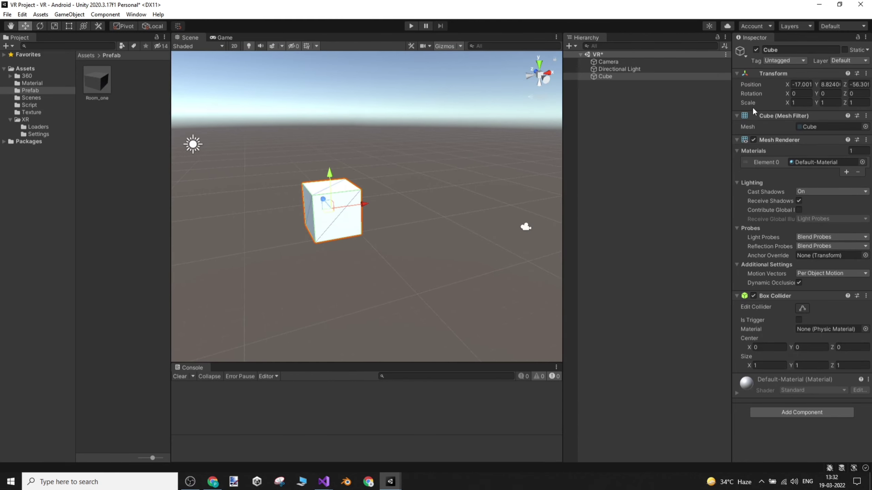
# Step: Add a 3D Sphere object to the VR scene and view it beside the Cube
pyautogui.rightClick(616, 100)
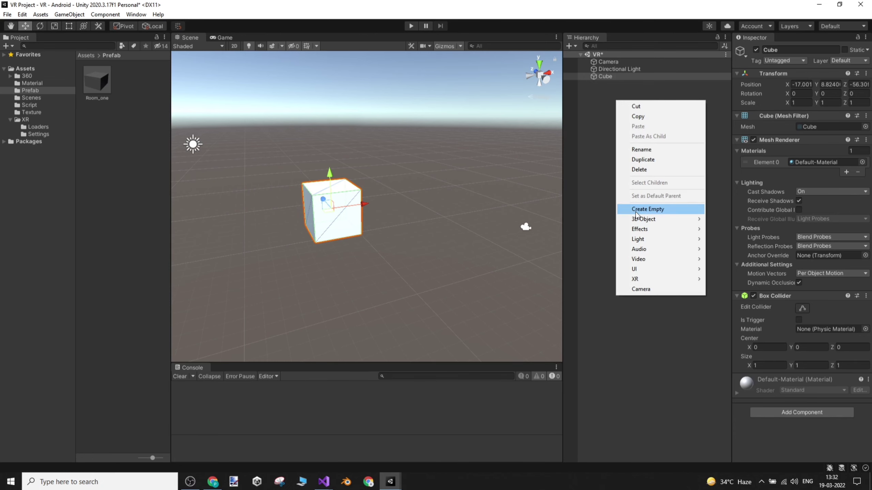
pyautogui.moveTo(642, 222)
pyautogui.click(734, 229)
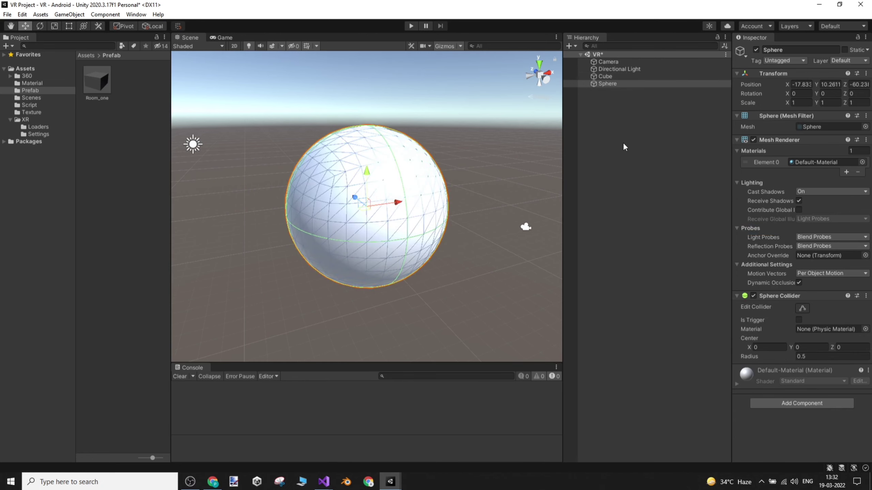
pyautogui.moveTo(460, 202); pyautogui.dragTo(588, 213, button='right')
pyautogui.press('a')
pyautogui.press('s')
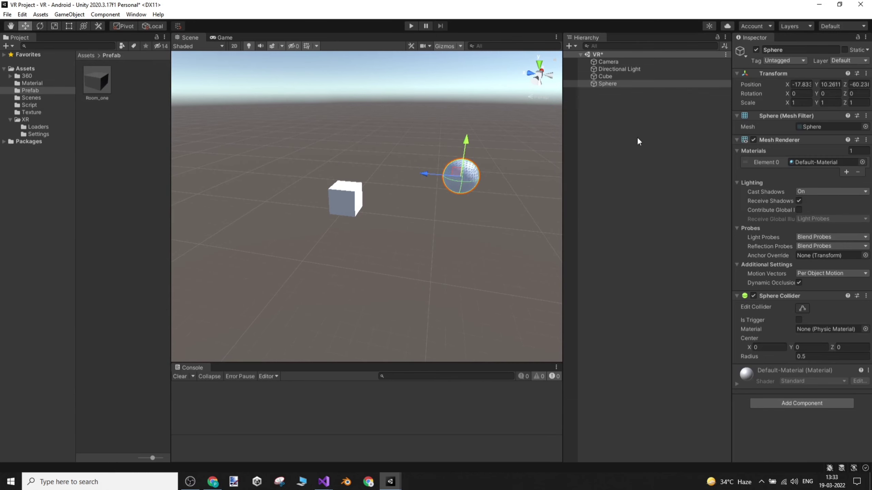
# Step: Add a 3D Cylinder object to the VR scene
pyautogui.rightClick(601, 163)
pyautogui.moveTo(634, 257)
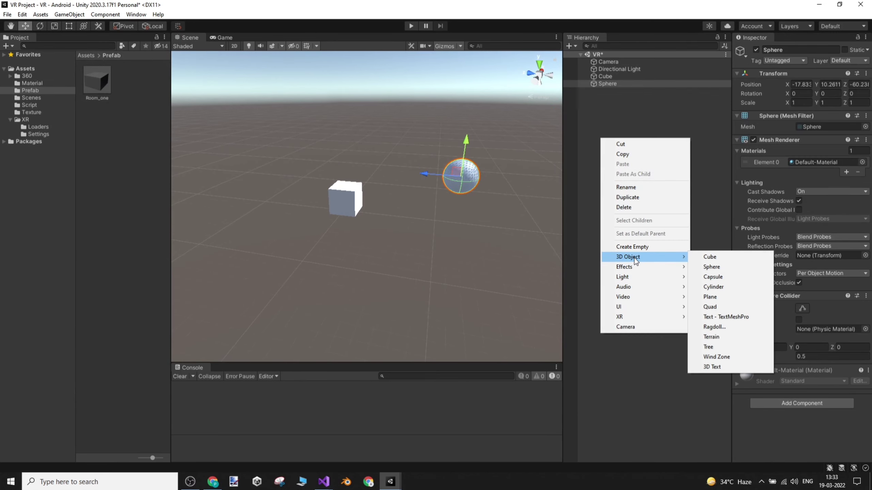
pyautogui.click(715, 285)
pyautogui.moveTo(511, 200); pyautogui.dragTo(475, 247, button='right')
pyautogui.press('d')
pyautogui.press('s')
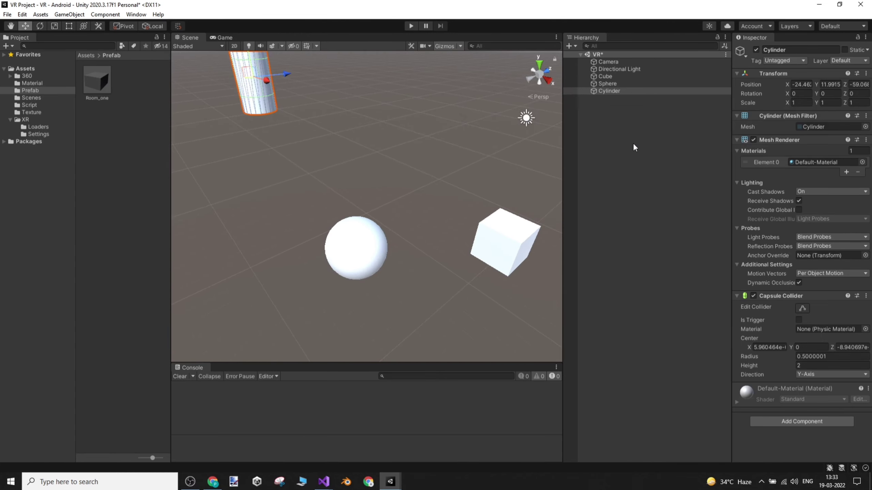
# Step: Add a 3D Plane object to the VR scene and deselect it
pyautogui.rightClick(623, 143)
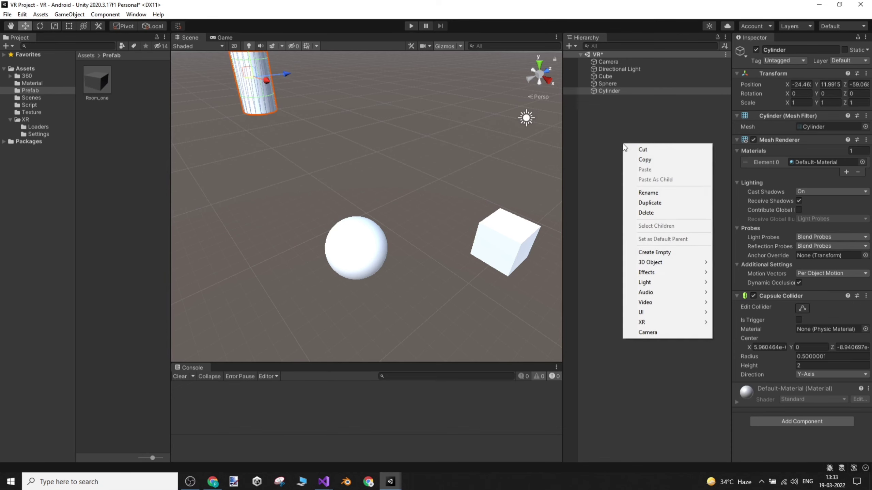
pyautogui.moveTo(656, 282)
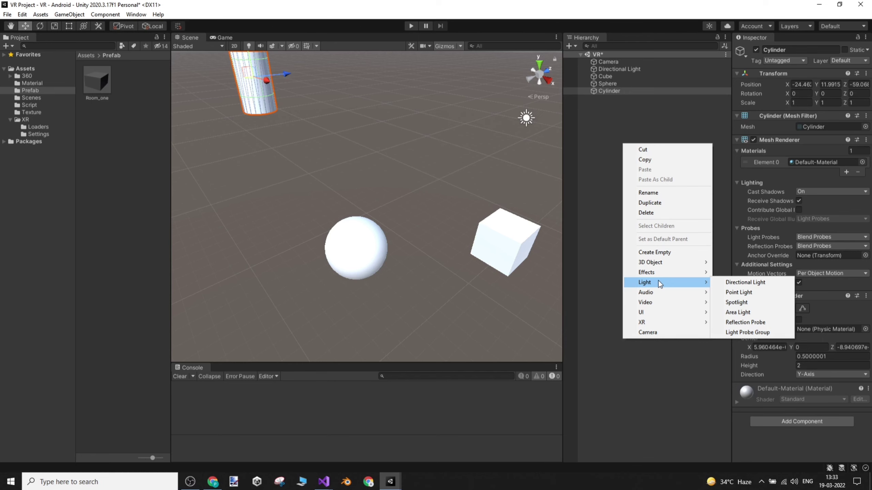
pyautogui.moveTo(668, 263)
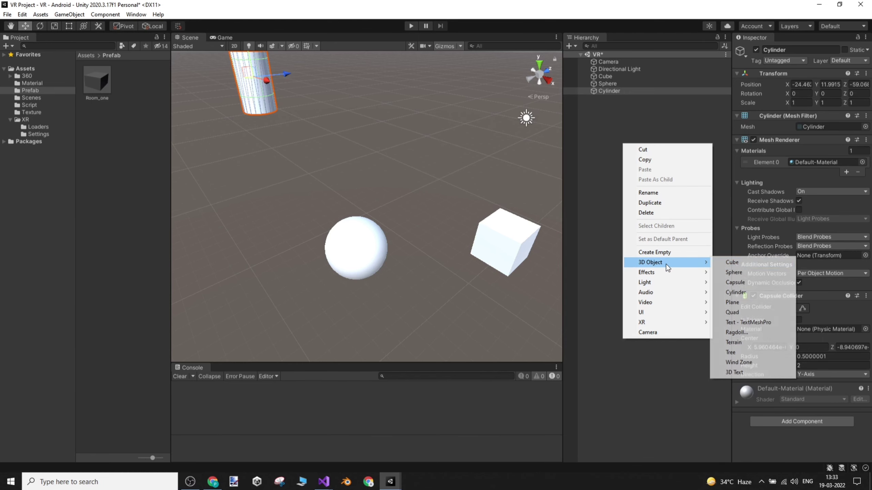
pyautogui.click(741, 303)
pyautogui.keyDown('alt'); pyautogui.moveTo(477, 199); pyautogui.dragTo(474, 207); pyautogui.keyUp('alt')
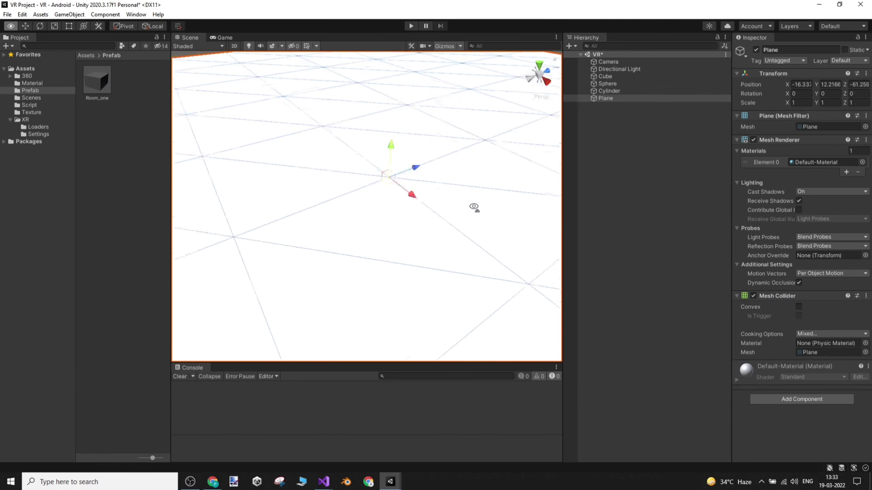
pyautogui.press('s')
pyautogui.moveTo(474, 207); pyautogui.dragTo(423, 214, button='right')
pyautogui.click(423, 214)
# Step: Add a second 3D Cube to the VR scene and deselect it
pyautogui.rightClick(623, 137)
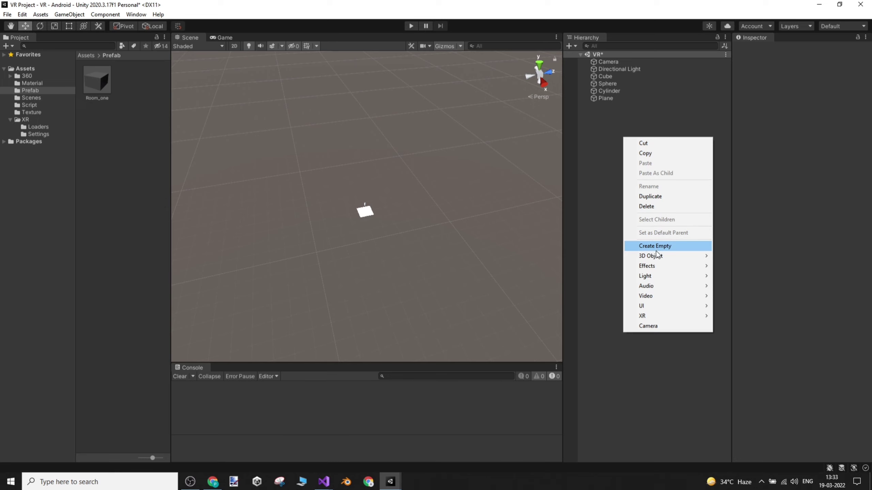
pyautogui.moveTo(660, 256)
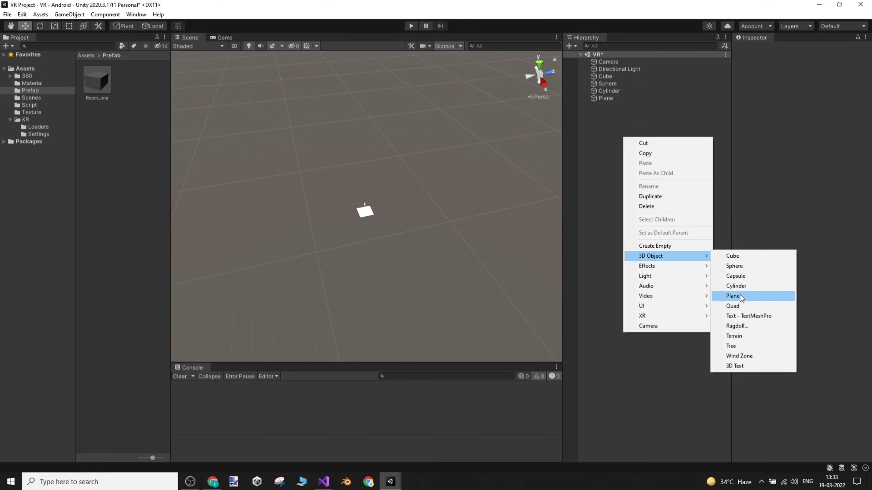
pyautogui.click(743, 257)
pyautogui.moveTo(499, 226); pyautogui.dragTo(626, 139, button='right')
pyautogui.press('s')
pyautogui.press('a')
pyautogui.click(626, 139)
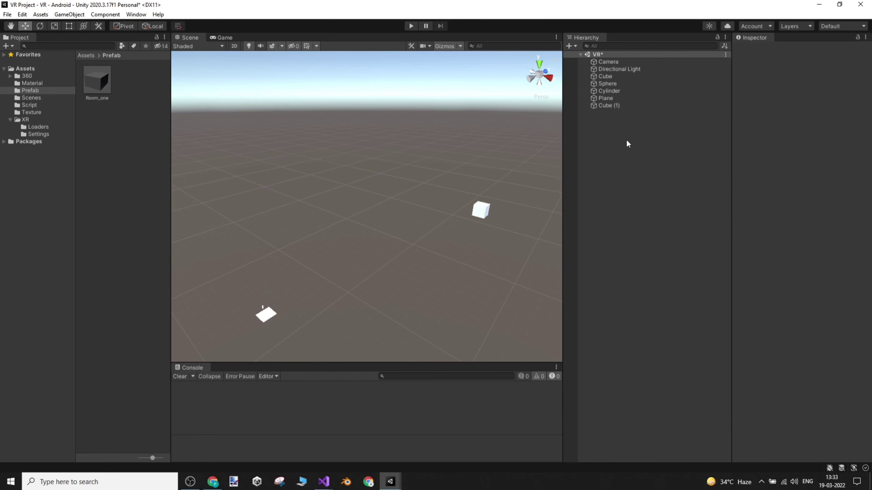
# Step: Assign the Base material to Element 0 in the Mesh Renderer of Cube (1)
pyautogui.click(608, 106)
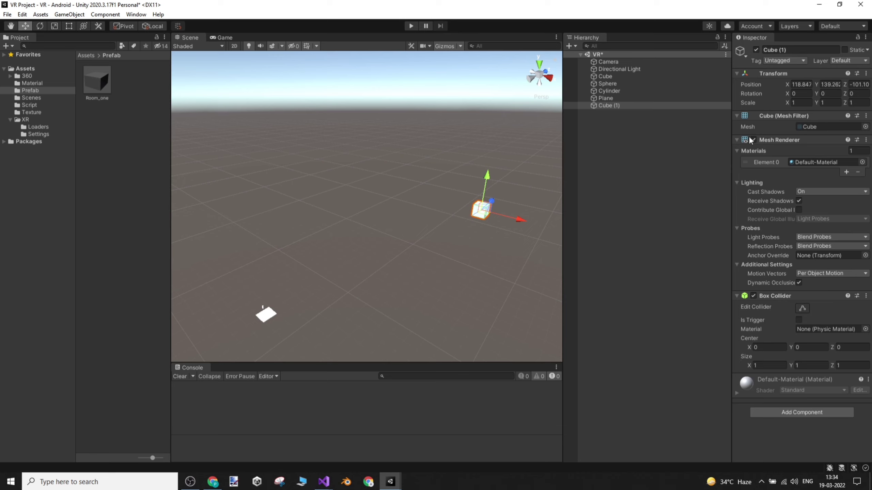
pyautogui.click(633, 125)
pyautogui.click(610, 105)
pyautogui.click(862, 162)
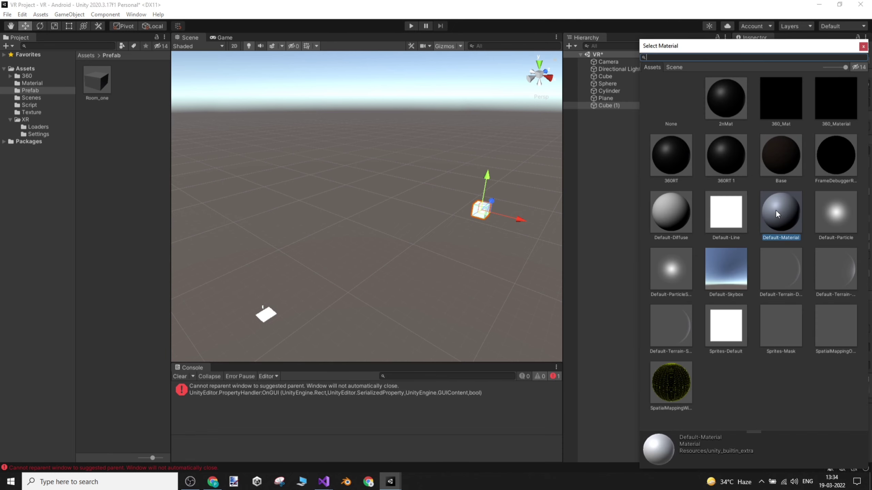
pyautogui.click(777, 161)
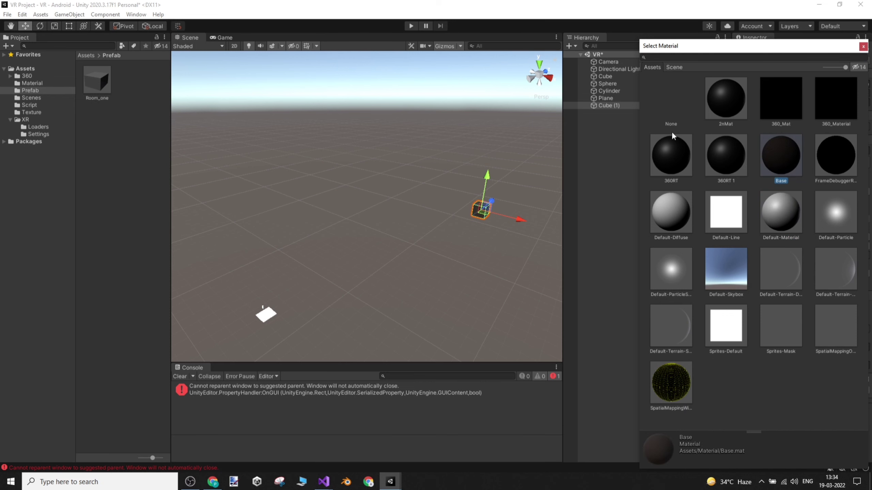
pyautogui.click(863, 47)
# Step: View Cube (1) up close, collapse its Mesh Renderer and Mesh Filter components, and deselect it
pyautogui.keyDown('alt'); pyautogui.moveTo(503, 216); pyautogui.dragTo(534, 205); pyautogui.keyUp('alt')
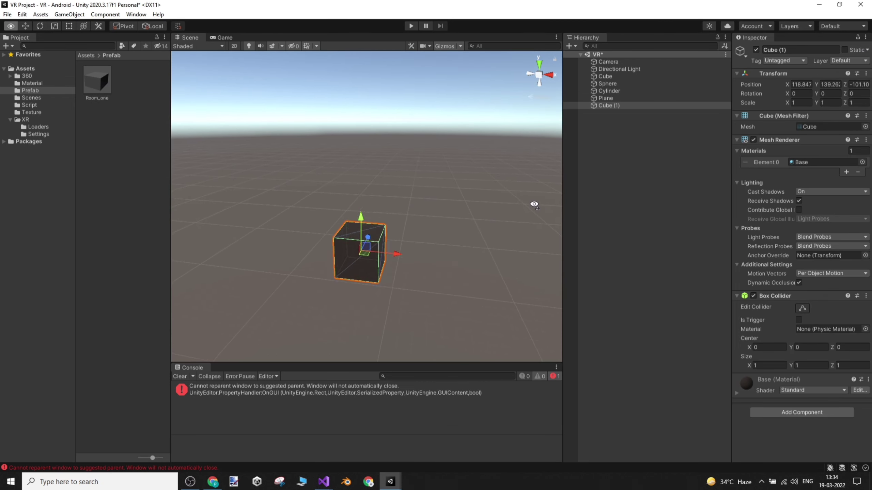
pyautogui.moveTo(534, 205)
pyautogui.mouseDown(button='right')
pyautogui.moveTo(524, 270)
pyautogui.moveTo(659, 195)
pyautogui.moveTo(635, 160)
pyautogui.moveTo(563, 183)
pyautogui.moveTo(548, 207)
pyautogui.mouseUp(button='right')
pyautogui.press('w')
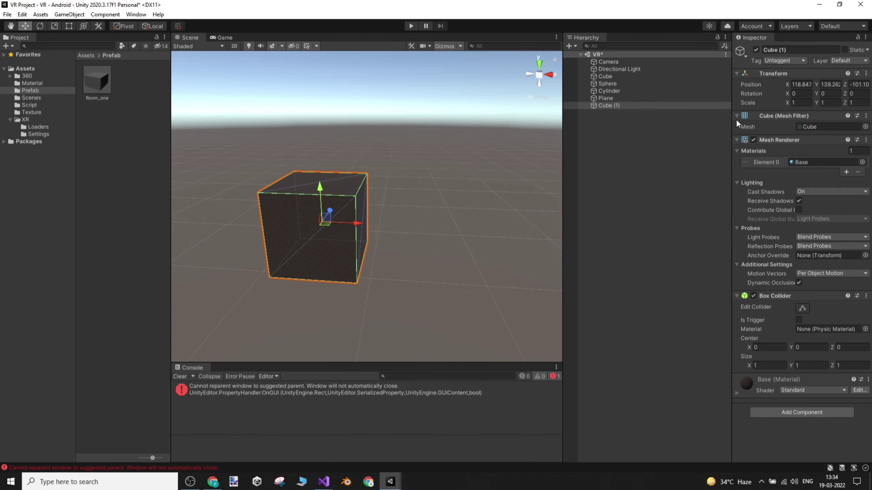
pyautogui.click(737, 140)
pyautogui.click(737, 116)
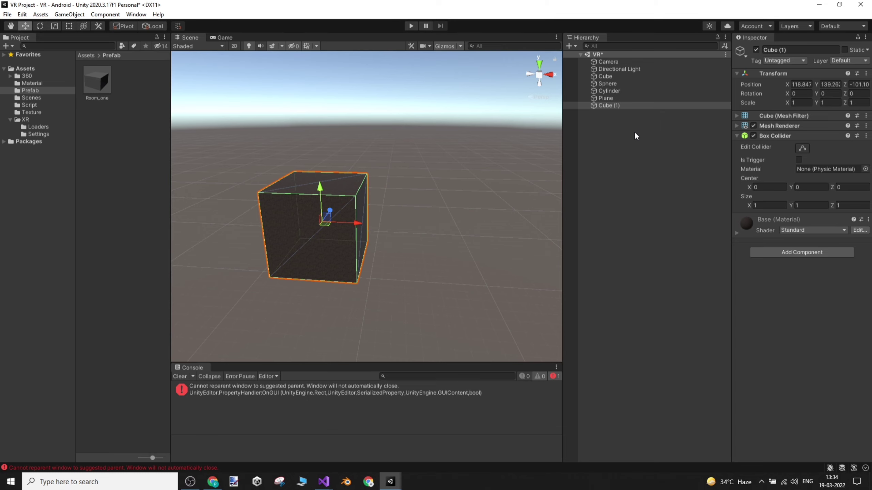
pyautogui.click(635, 136)
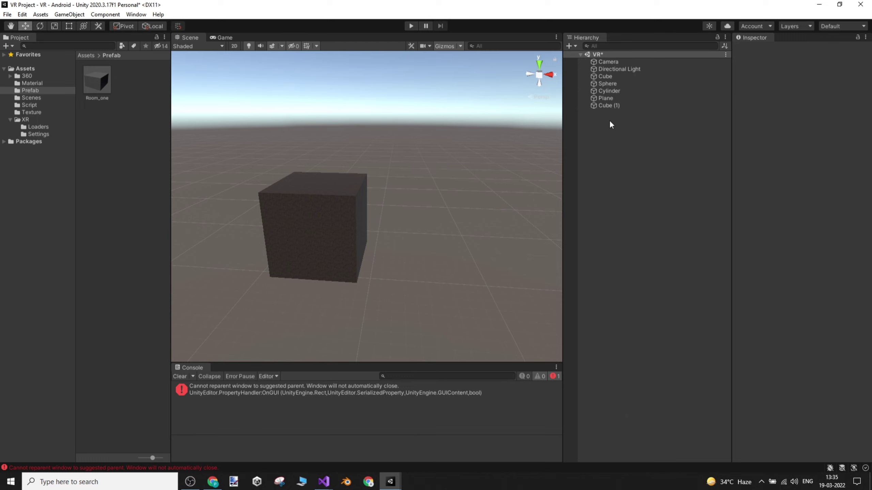
# Step: Open the Hierarchy sorting options, add a second 3D Sphere to the VR scene, and deselect it
pyautogui.click(724, 46)
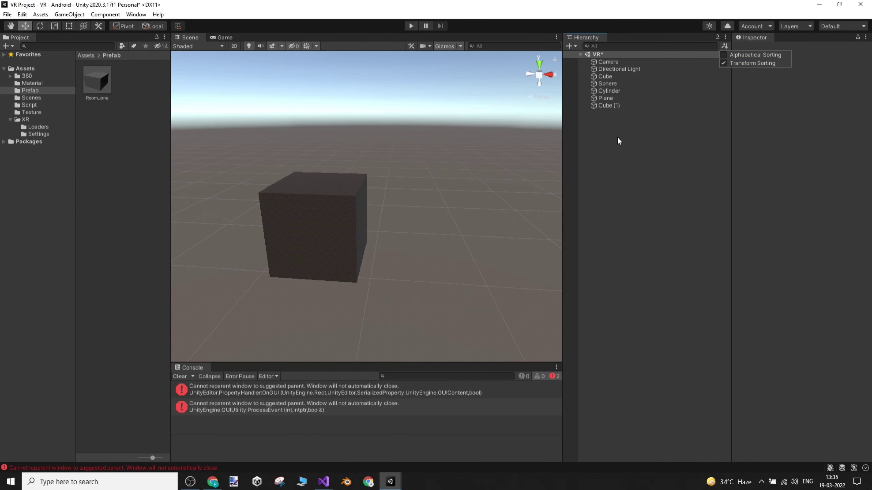
pyautogui.rightClick(609, 130)
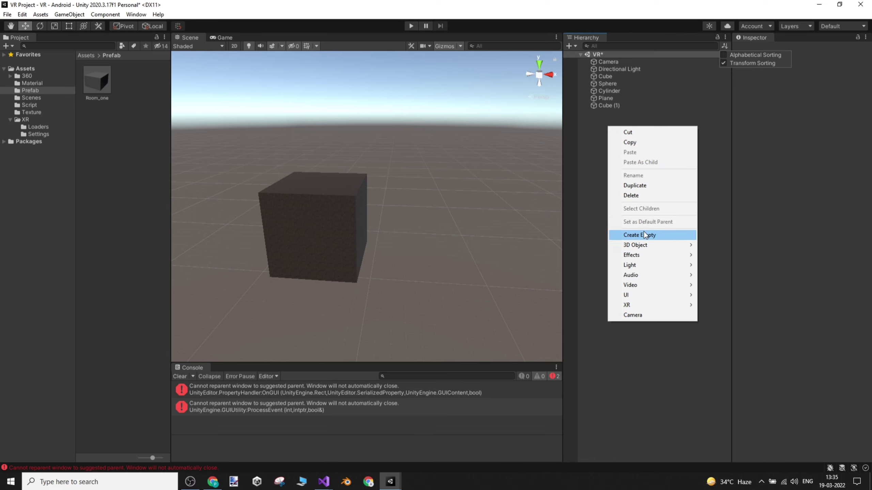
pyautogui.click(577, 171)
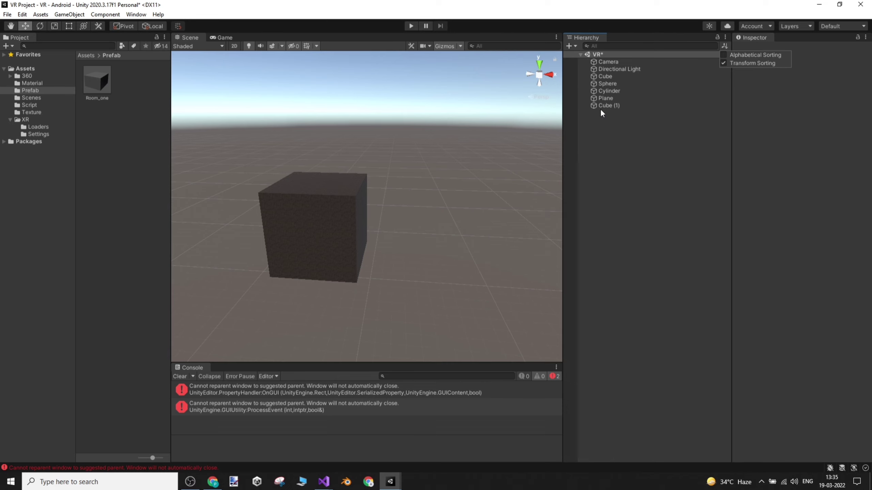
pyautogui.rightClick(610, 133)
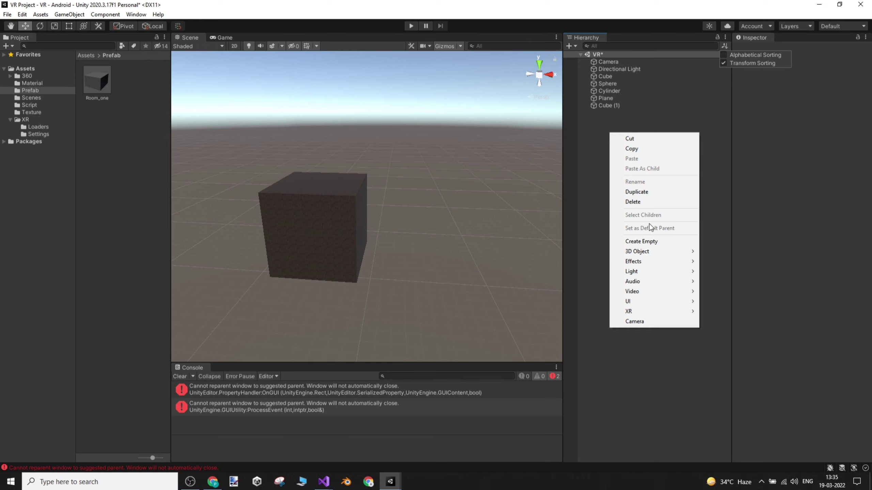
pyautogui.moveTo(645, 252)
pyautogui.click(720, 261)
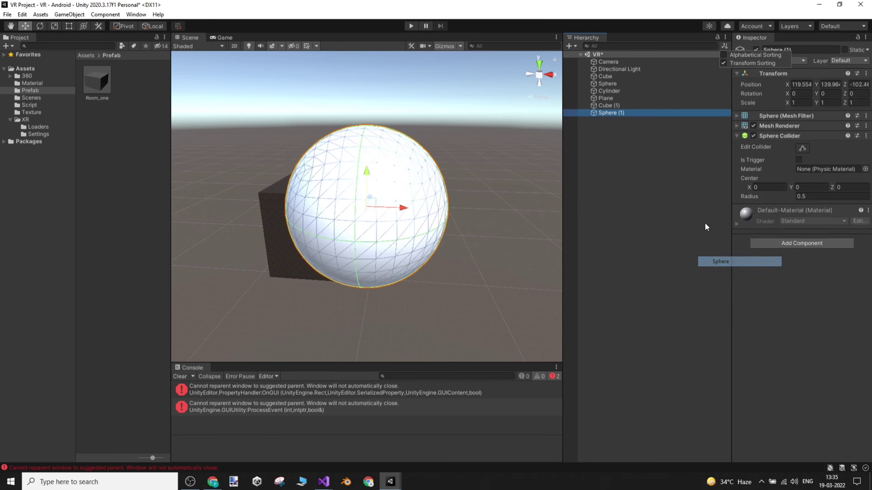
pyautogui.click(635, 152)
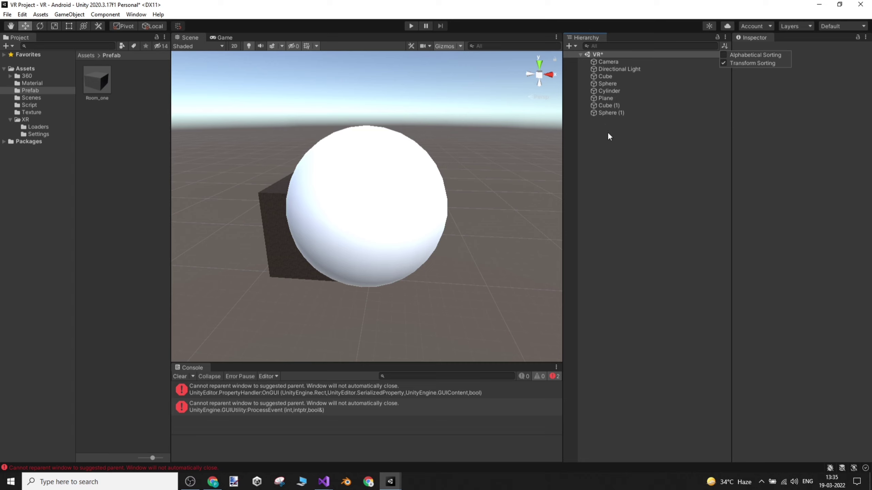
# Step: Switch the Hierarchy to Alphabetical Sorting and clear the Console messages
pyautogui.rightClick(622, 168)
pyautogui.click(671, 128)
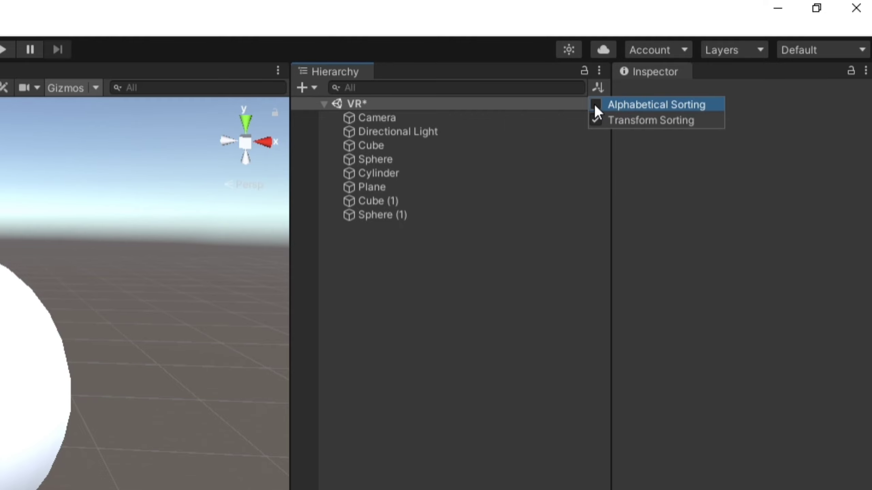
pyautogui.click(594, 105)
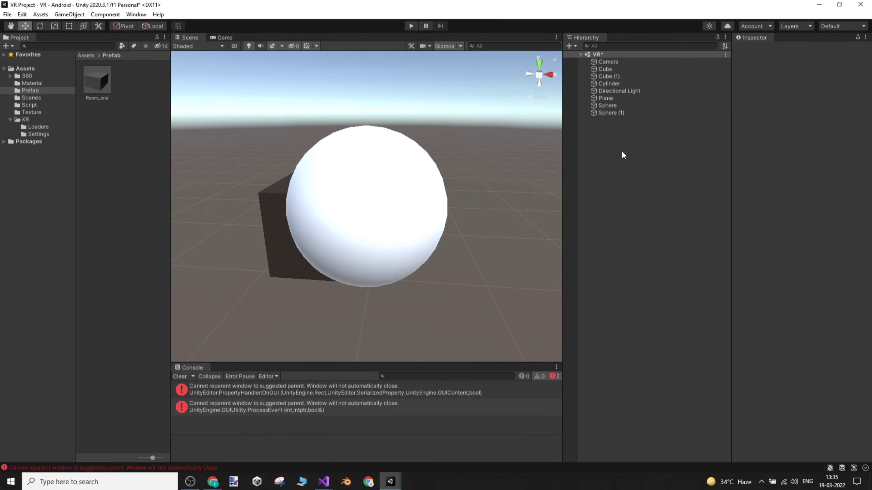
pyautogui.click(179, 376)
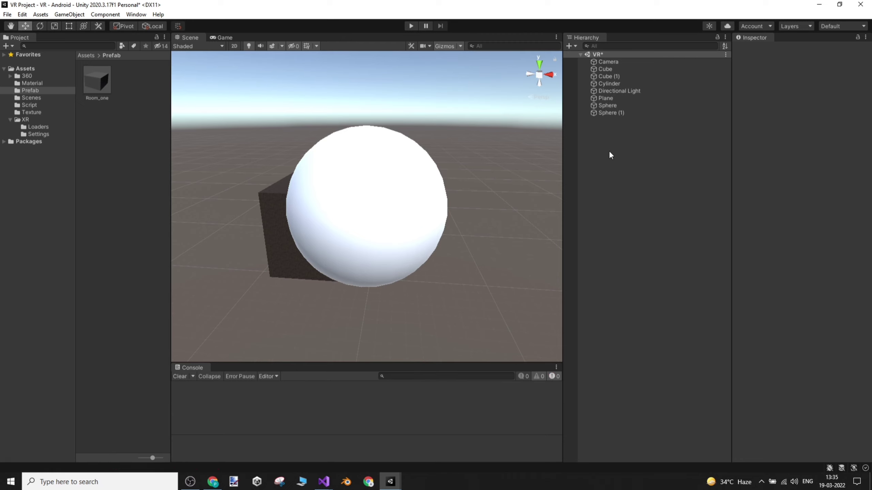
# Step: View Sphere (1) and its components in the Inspector, and deselect it
pyautogui.click(611, 113)
pyautogui.click(614, 126)
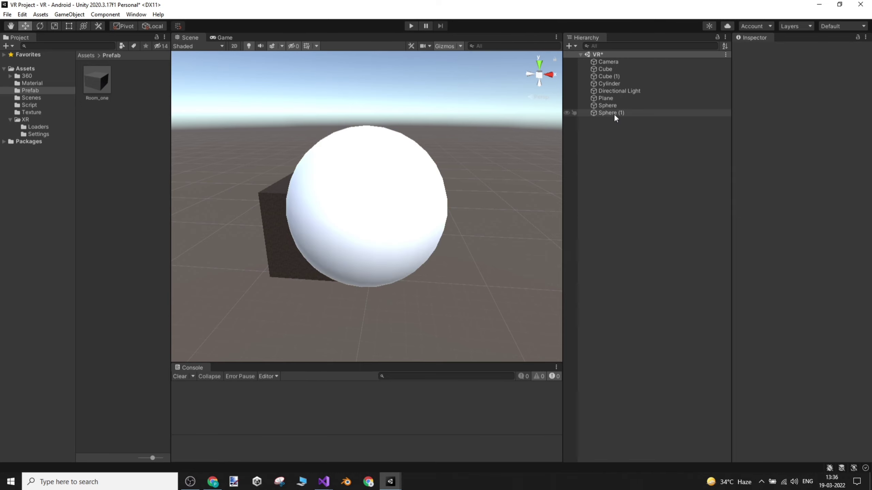
pyautogui.click(614, 113)
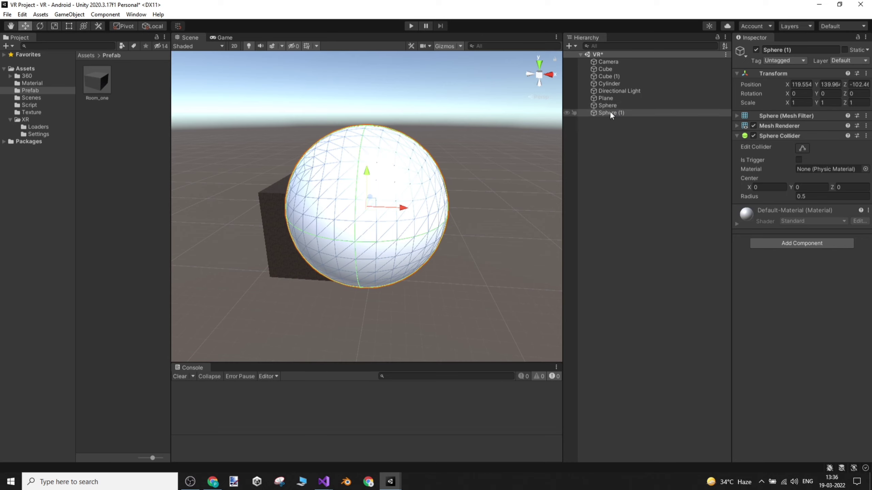
pyautogui.click(608, 163)
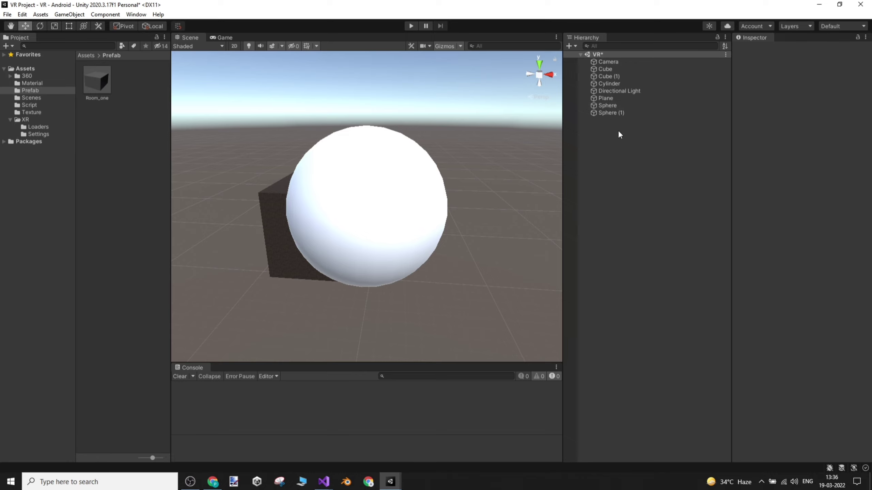
# Step: Select the Cube object and switch the Hierarchy back to Transform Sorting
pyautogui.click(611, 69)
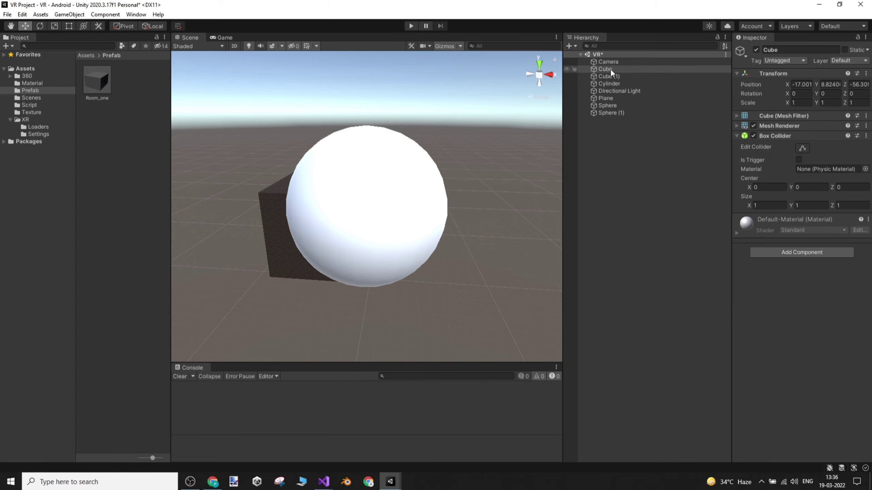
pyautogui.click(726, 45)
pyautogui.click(723, 62)
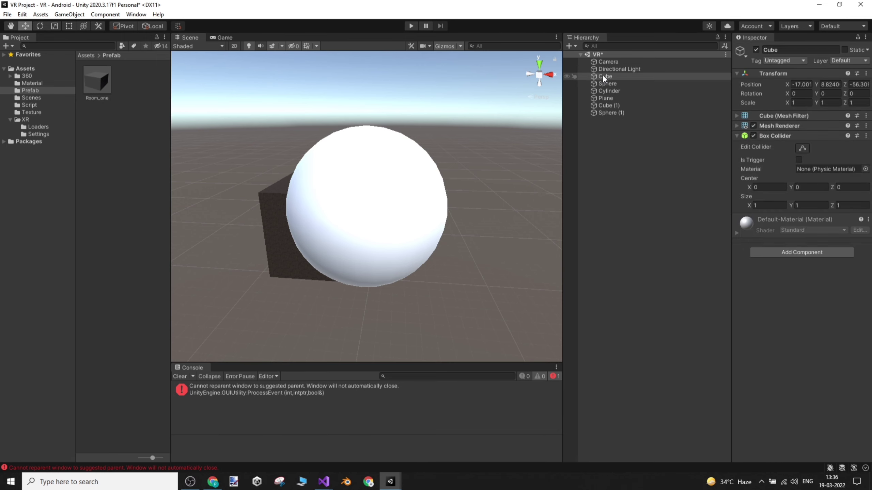
# Step: Delete Cube, Sphere, Cylinder, Plane, Cube (1) and Sphere (1) from the VR scene together
pyautogui.keyDown('shift'); pyautogui.click(612, 114); pyautogui.keyUp('shift')
pyautogui.rightClick(621, 90)
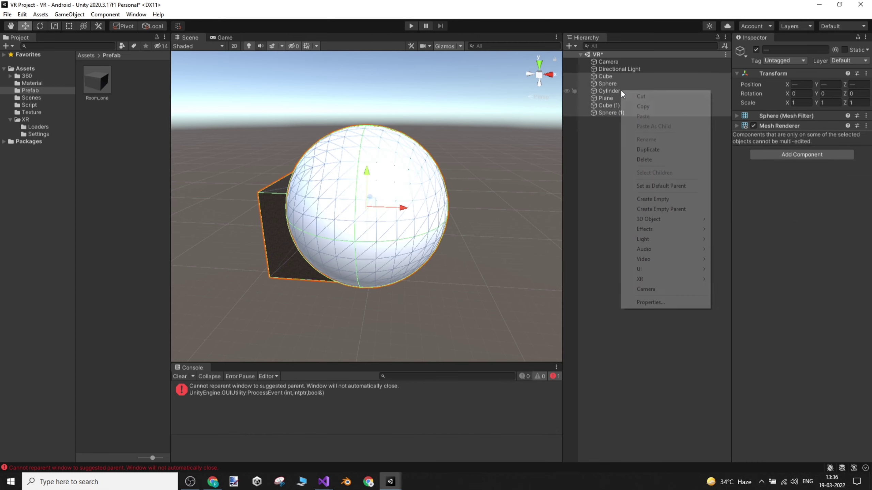
pyautogui.click(645, 160)
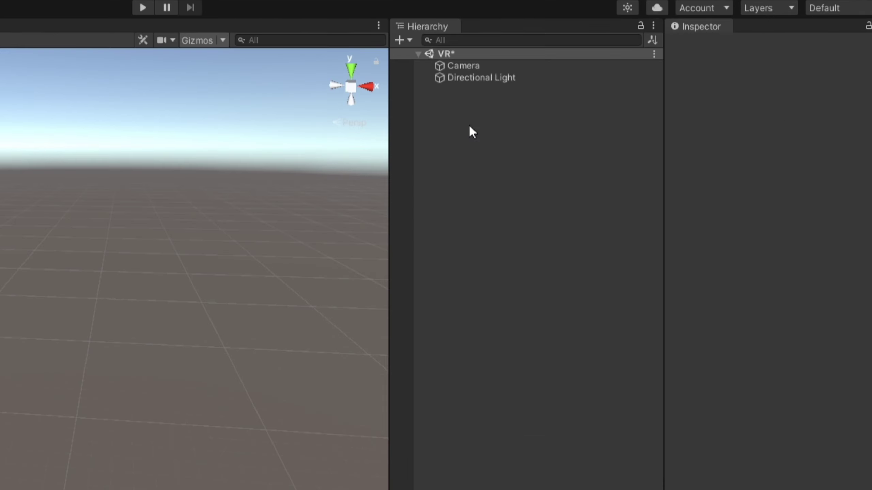
# Step: Create an empty GameObject at the root of the VR scene and deselect it
pyautogui.rightClick(469, 125)
pyautogui.click(456, 125)
pyautogui.rightClick(456, 125)
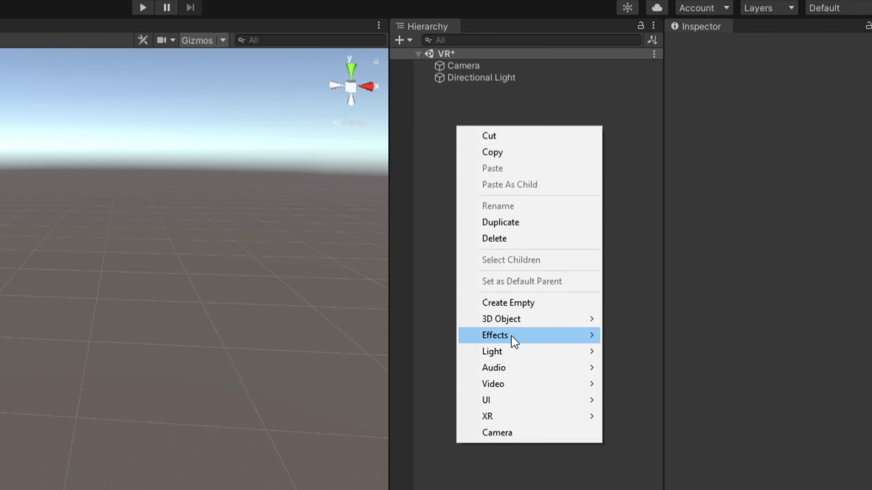
pyautogui.click(526, 304)
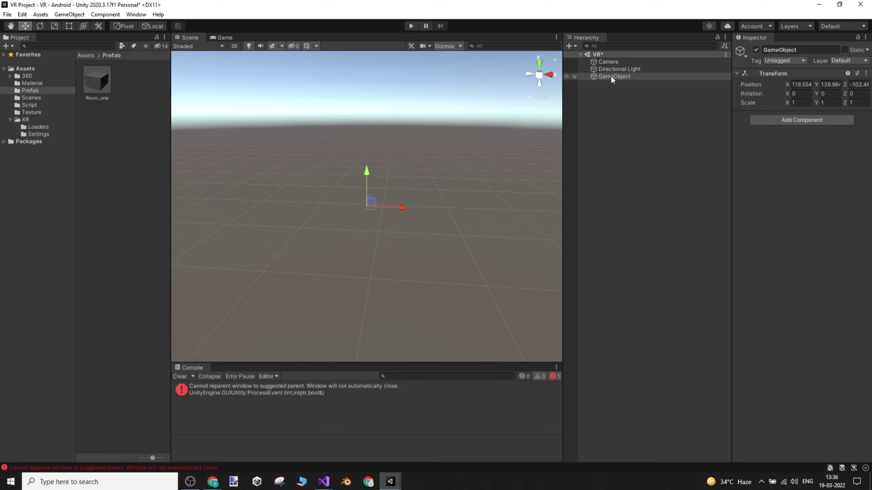
pyautogui.rightClick(610, 76)
pyautogui.click(596, 80)
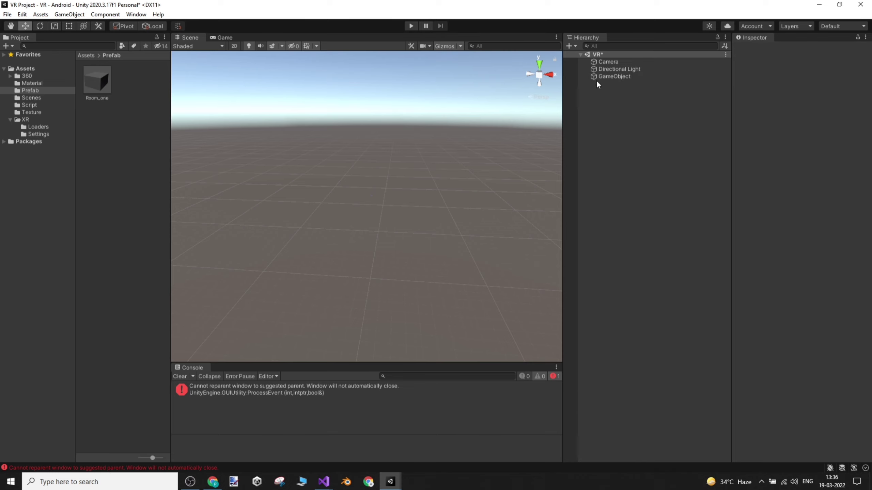
# Step: Add a 3D Cube as a child of the empty GameObject
pyautogui.click(603, 76)
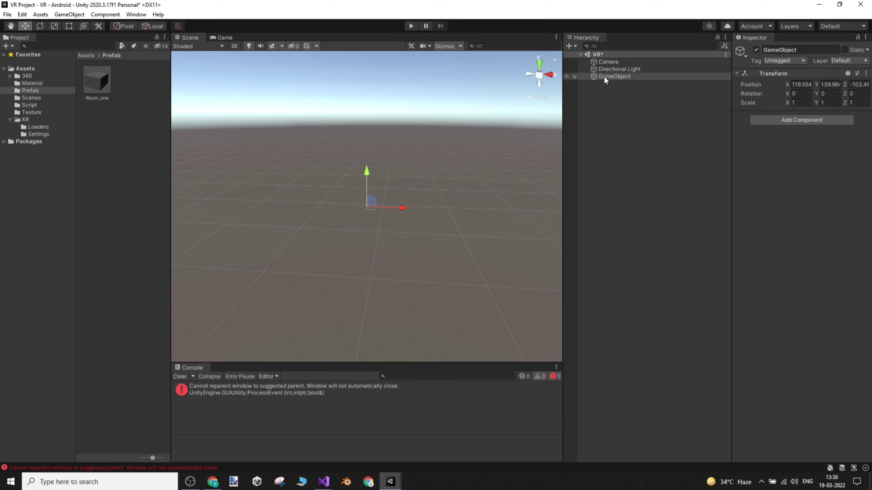
pyautogui.rightClick(604, 78)
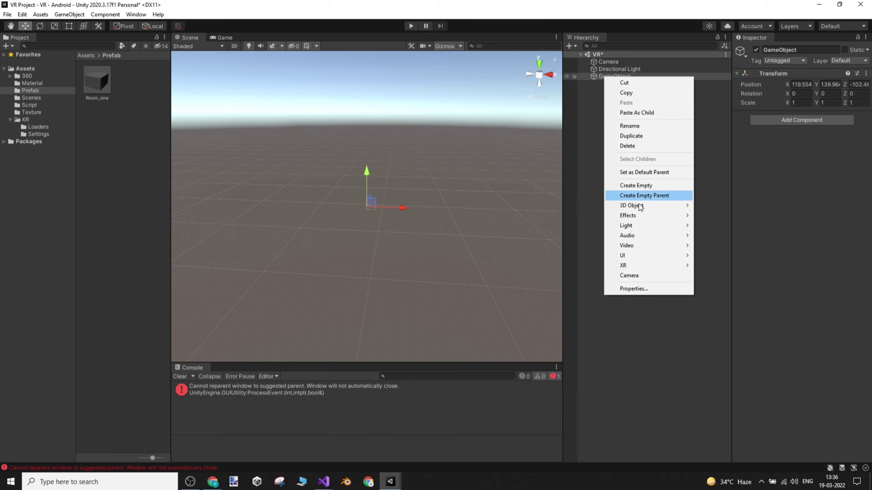
pyautogui.moveTo(645, 206)
pyautogui.click(726, 205)
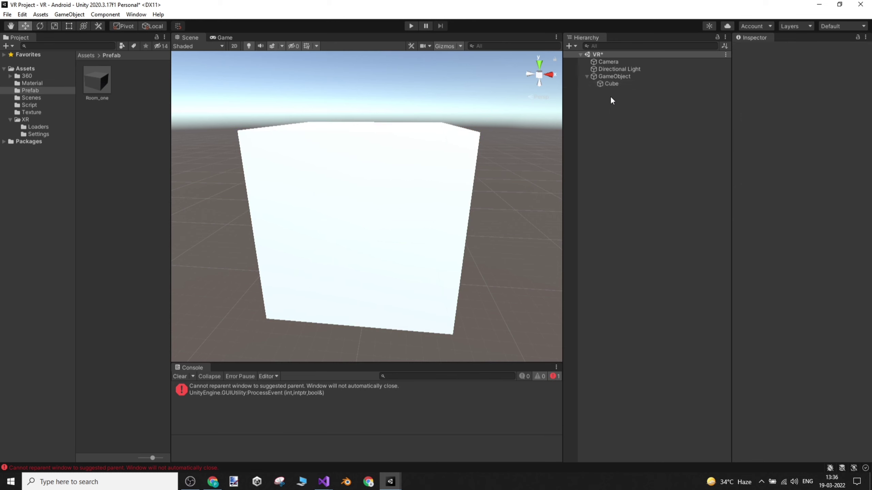
# Step: Compare the Inspector properties of the parent GameObject with those of its child Cube, and deselect them
pyautogui.click(606, 77)
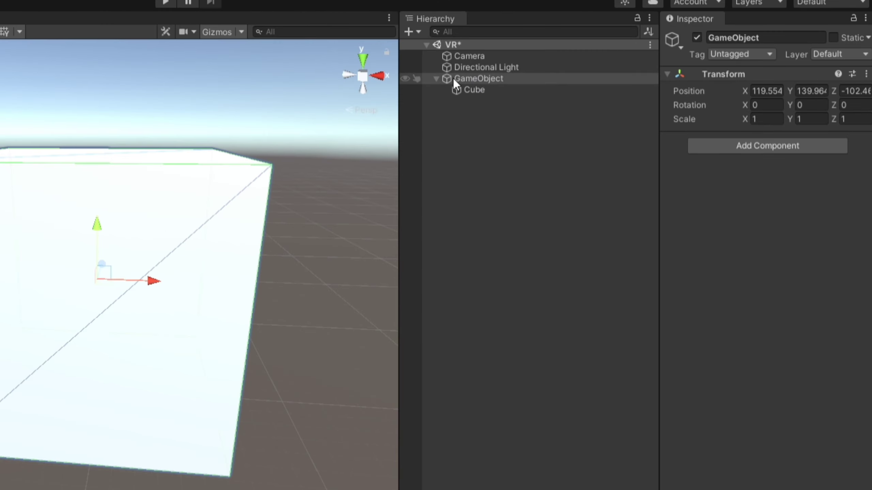
pyautogui.click(474, 90)
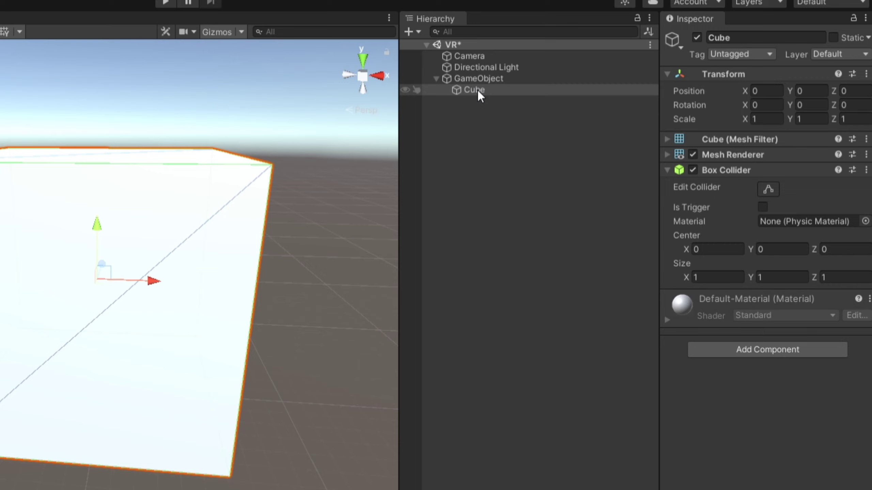
pyautogui.click(492, 107)
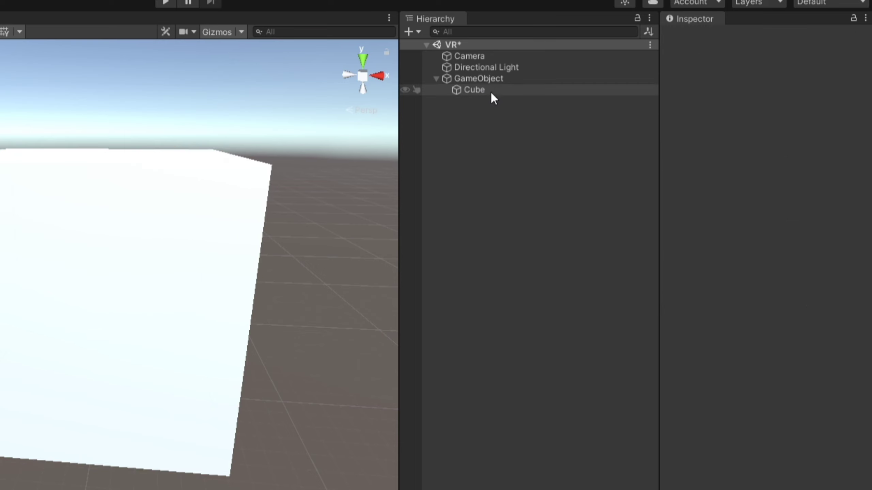
# Step: Add a 3D Capsule as a child of the Cube and deselect it
pyautogui.click(490, 91)
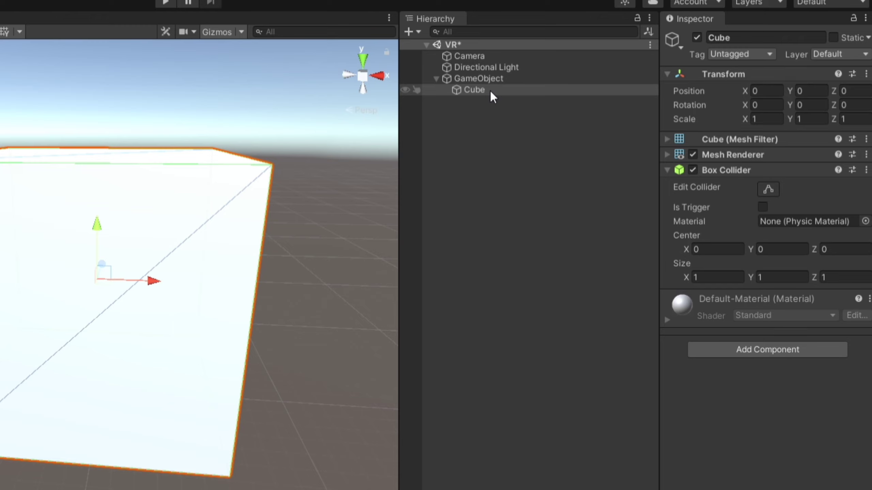
pyautogui.rightClick(490, 90)
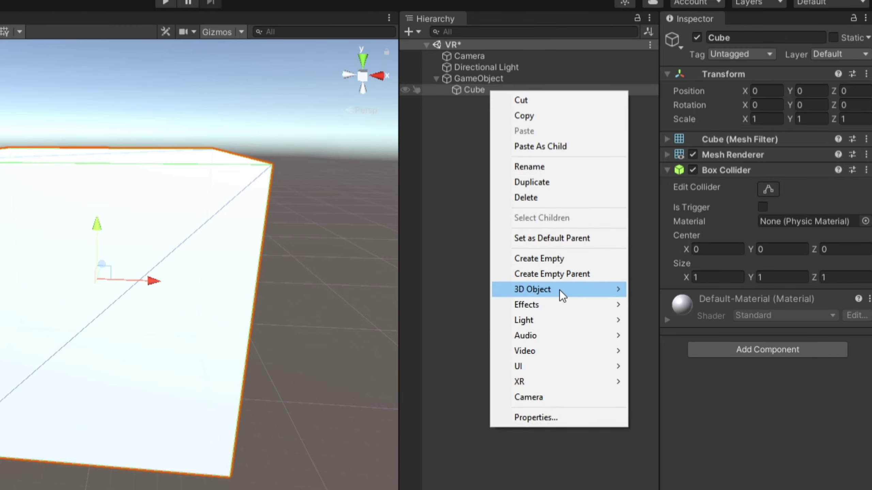
pyautogui.moveTo(560, 290)
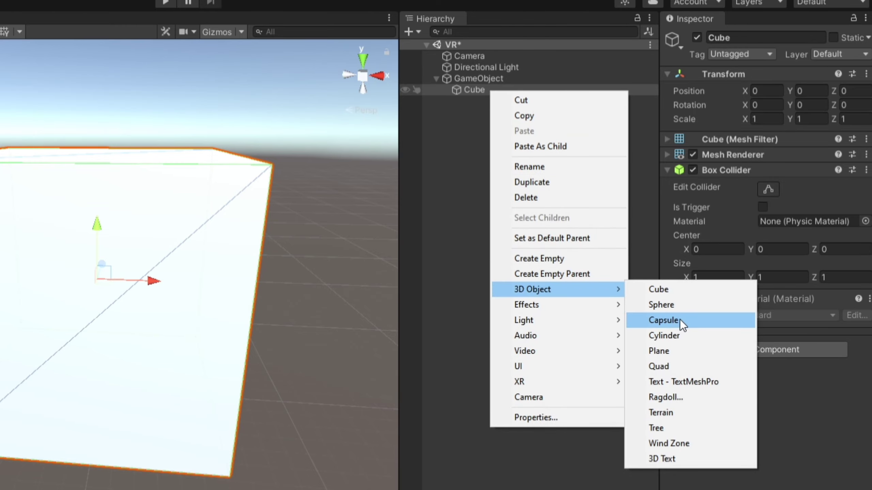
pyautogui.click(663, 320)
pyautogui.click(484, 137)
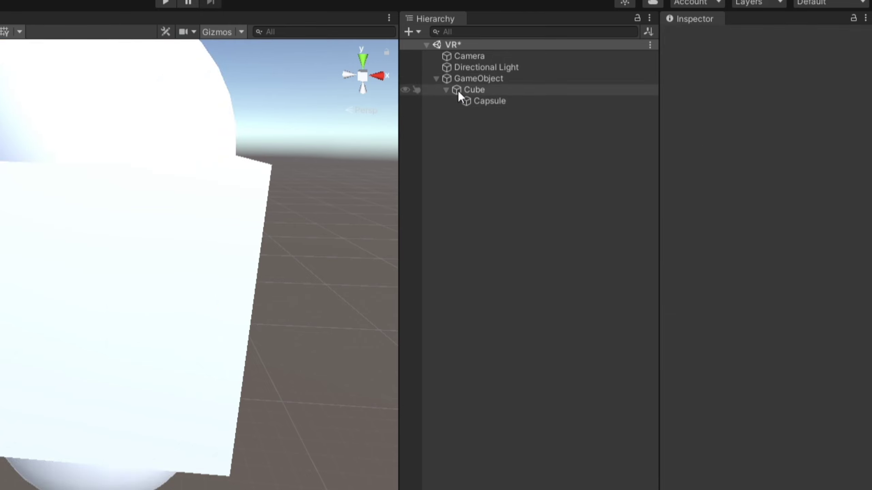
# Step: Move the Capsule along the X axis, away from its parent Cube, to an X position of about 1.81
pyautogui.press('s')
pyautogui.moveTo(184, 256); pyautogui.dragTo(358, 227, button='right')
pyautogui.press('w')
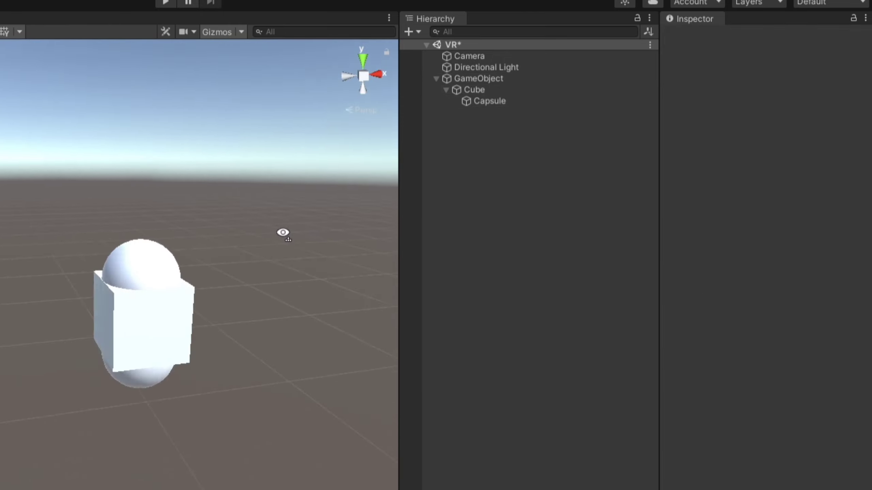
pyautogui.moveTo(536, 172); pyautogui.dragTo(479, 193, button='right')
pyautogui.press('s')
pyautogui.press('d')
pyautogui.click(616, 91)
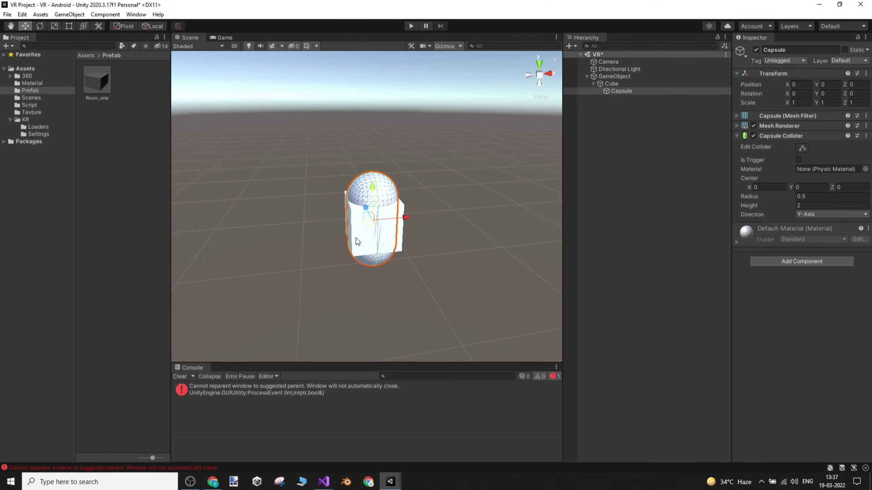
pyautogui.moveTo(358, 242); pyautogui.dragTo(391, 228, button='right')
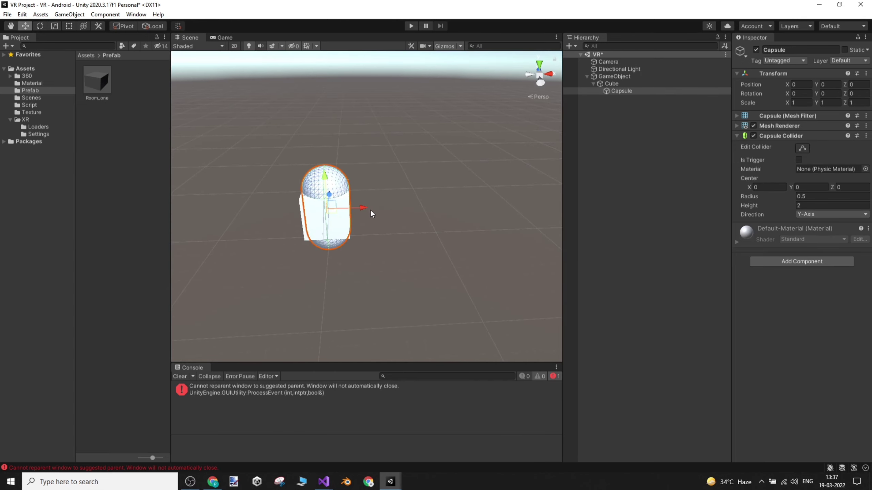
pyautogui.moveTo(363, 207); pyautogui.dragTo(448, 217)
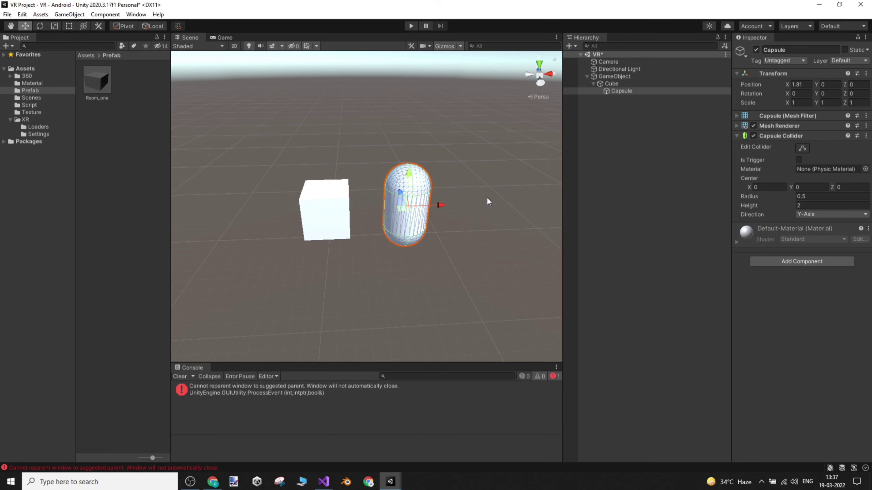
# Step: Move the parent Cube together with its Capsule to about X 0.03 and Z 1.78
pyautogui.click(612, 84)
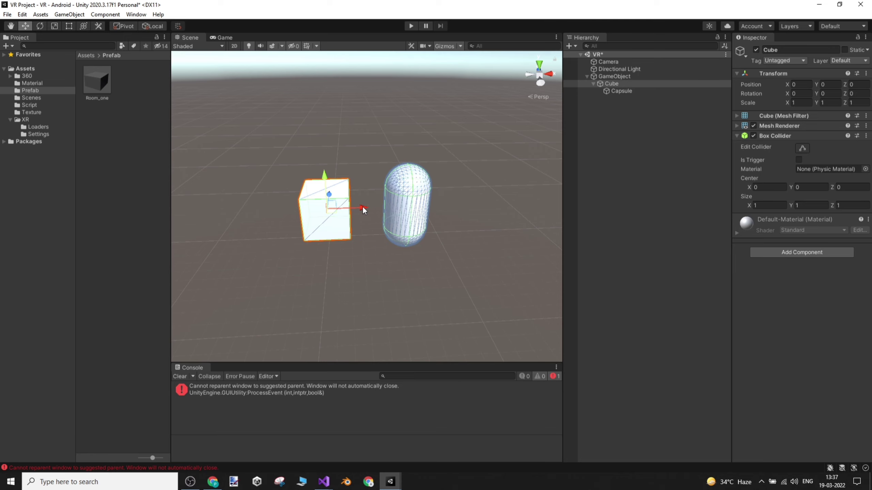
pyautogui.moveTo(362, 206); pyautogui.dragTo(344, 175)
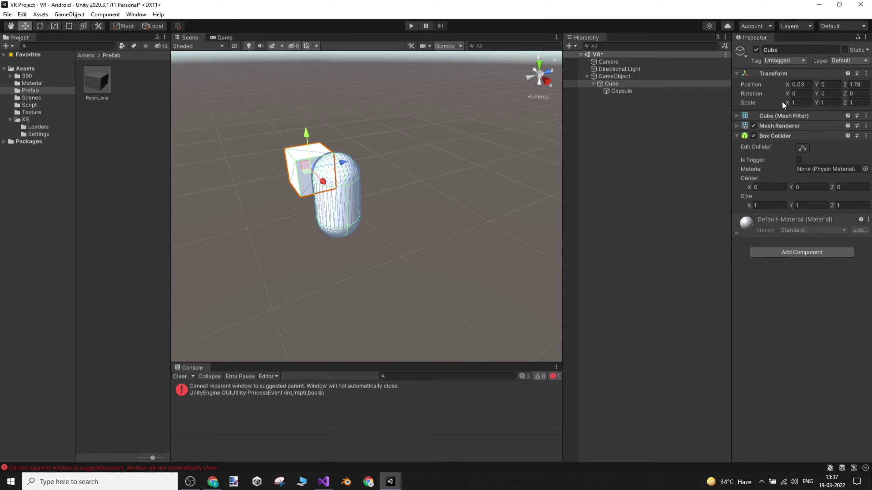
# Step: Stretch the parent Cube together with its child Capsule to an X scale of about 1.55
pyautogui.moveTo(788, 101); pyautogui.dragTo(807, 109)
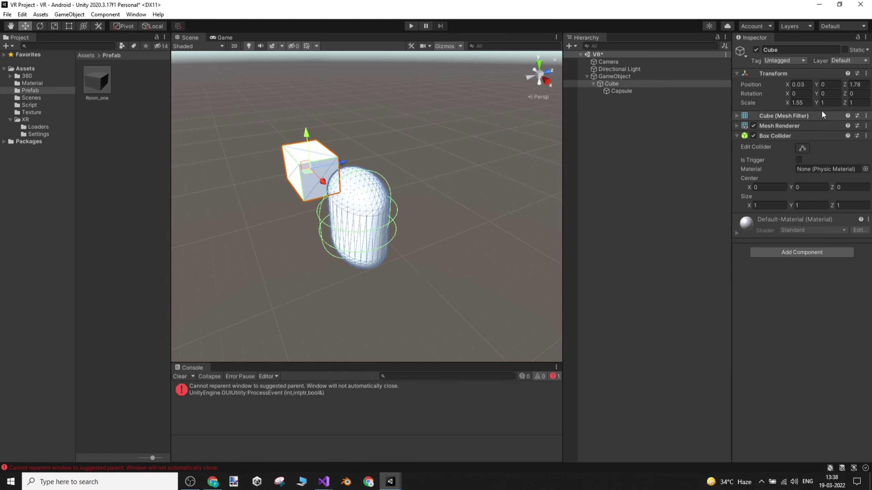
pyautogui.moveTo(819, 103); pyautogui.dragTo(842, 108)
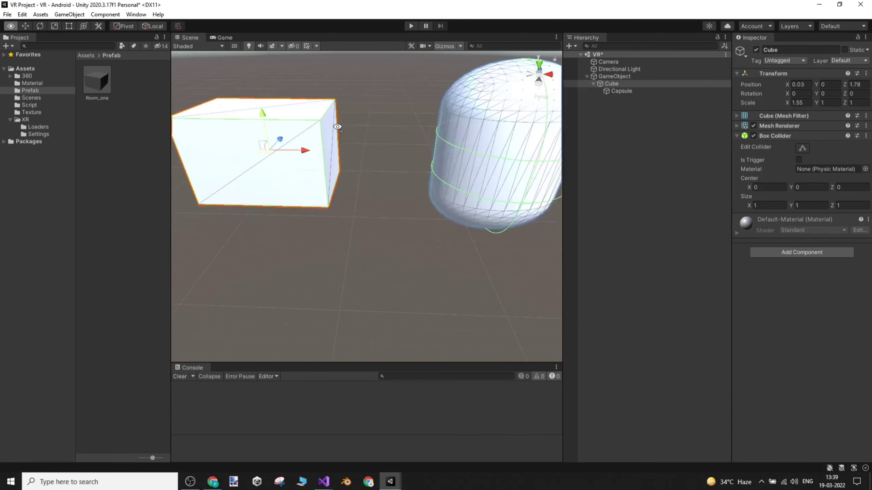
pyautogui.moveTo(338, 127); pyautogui.dragTo(331, 128, button='right')
pyautogui.press('s')
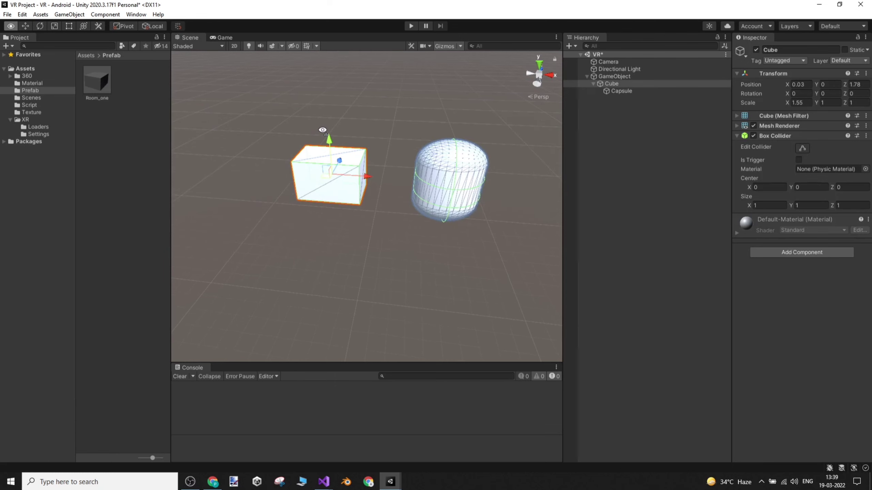
# Step: Transform the top-level GameObject to about position X 118.93, Y 138.3, rotation X 4.53 and scale X 0.79, Y 2.11, and deselect it
pyautogui.click(613, 78)
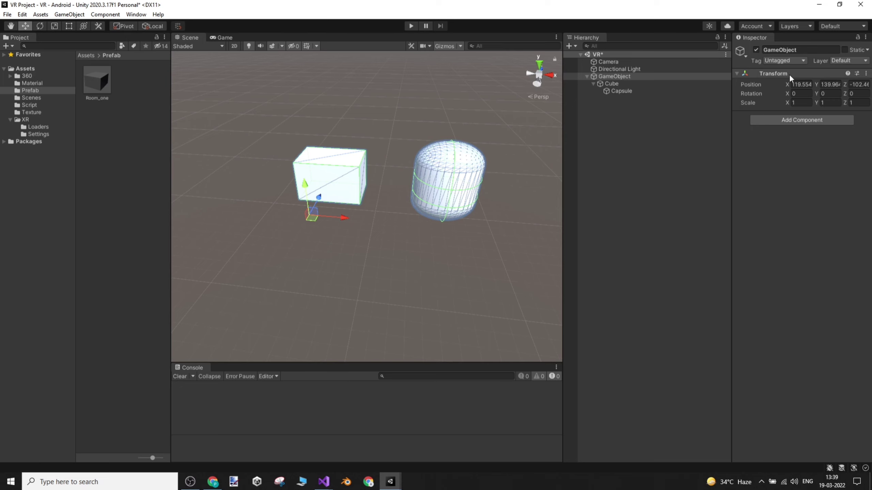
pyautogui.rightClick(726, 90)
pyautogui.click(717, 173)
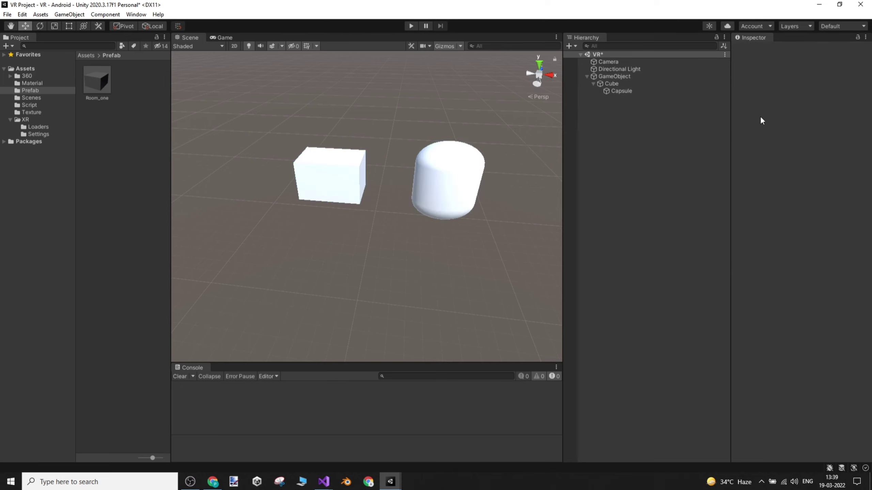
pyautogui.click(623, 77)
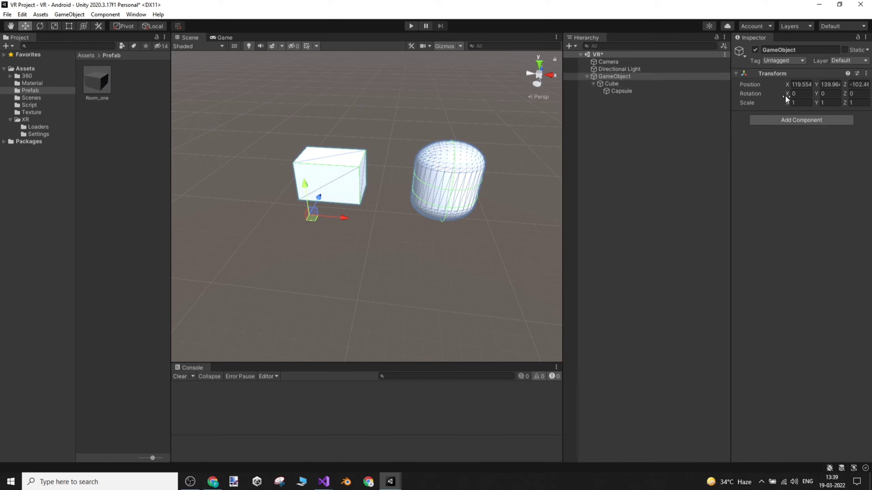
pyautogui.moveTo(789, 104); pyautogui.dragTo(819, 86)
pyautogui.keyDown('alt'); pyautogui.moveTo(442, 182); pyautogui.dragTo(608, 131); pyautogui.keyUp('alt')
pyautogui.rightClick(607, 131)
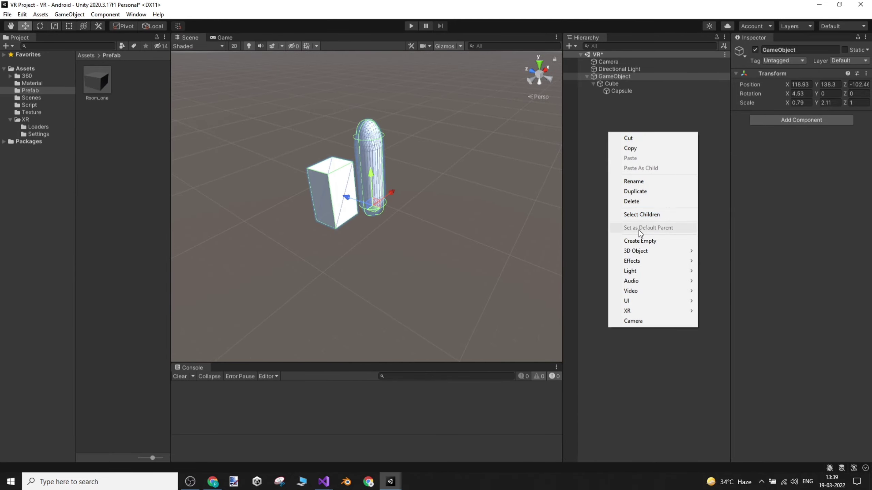
pyautogui.click(596, 191)
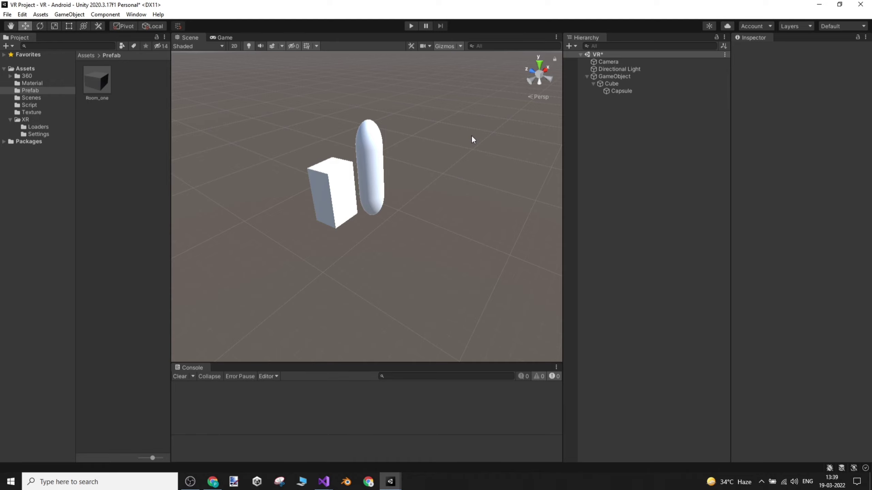
pyautogui.moveTo(410, 174)
pyautogui.mouseDown(button='right')
pyautogui.moveTo(387, 179)
pyautogui.moveTo(416, 169)
pyautogui.mouseUp(button='right')
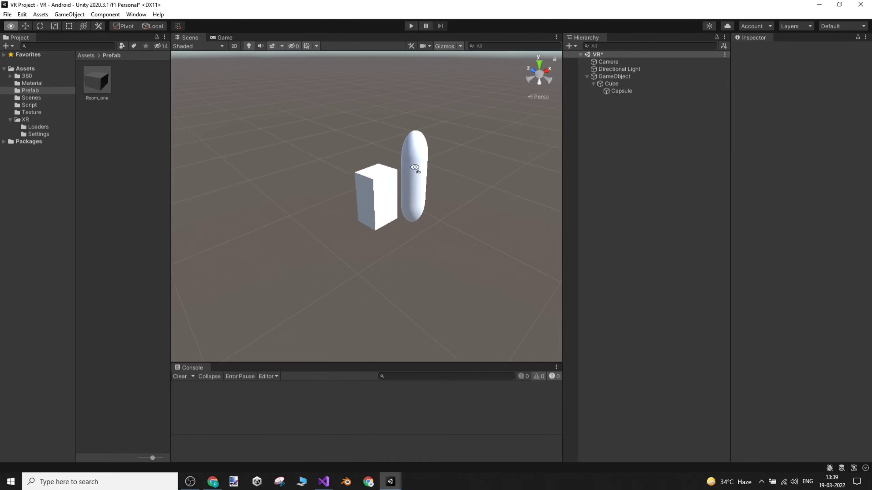
pyautogui.scroll(-5, 416, 170)
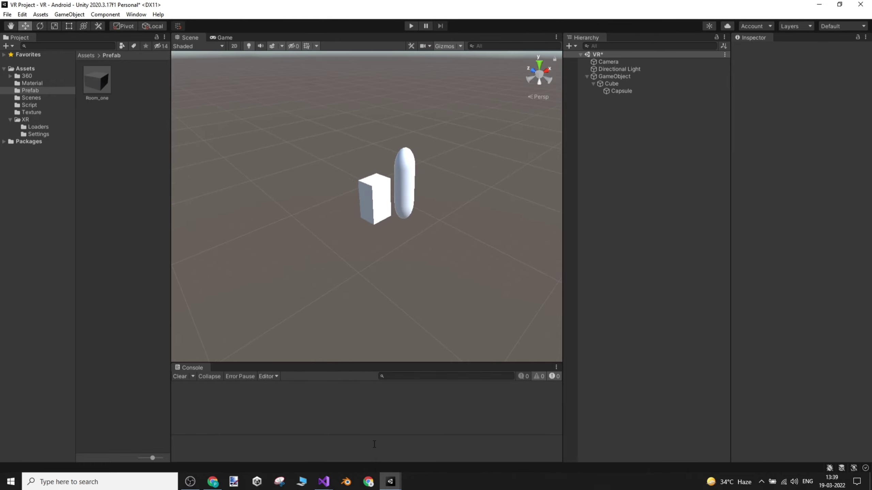